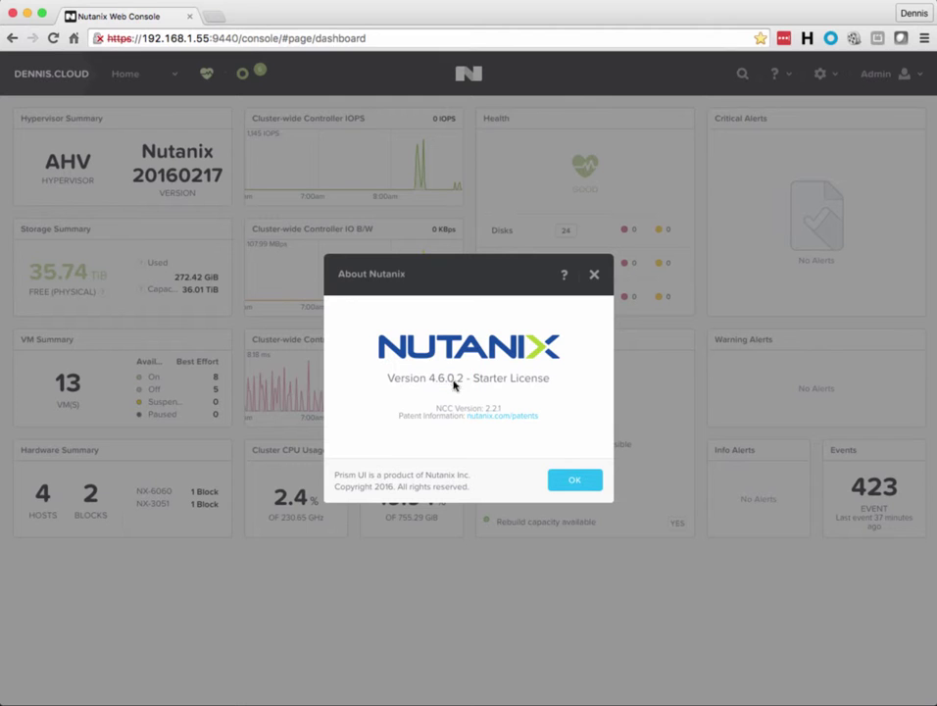
# Check the cluster's image configuration for the Kace 1000 disk image, leaving the About information and the image list closed.
pyautogui.click(576, 479)
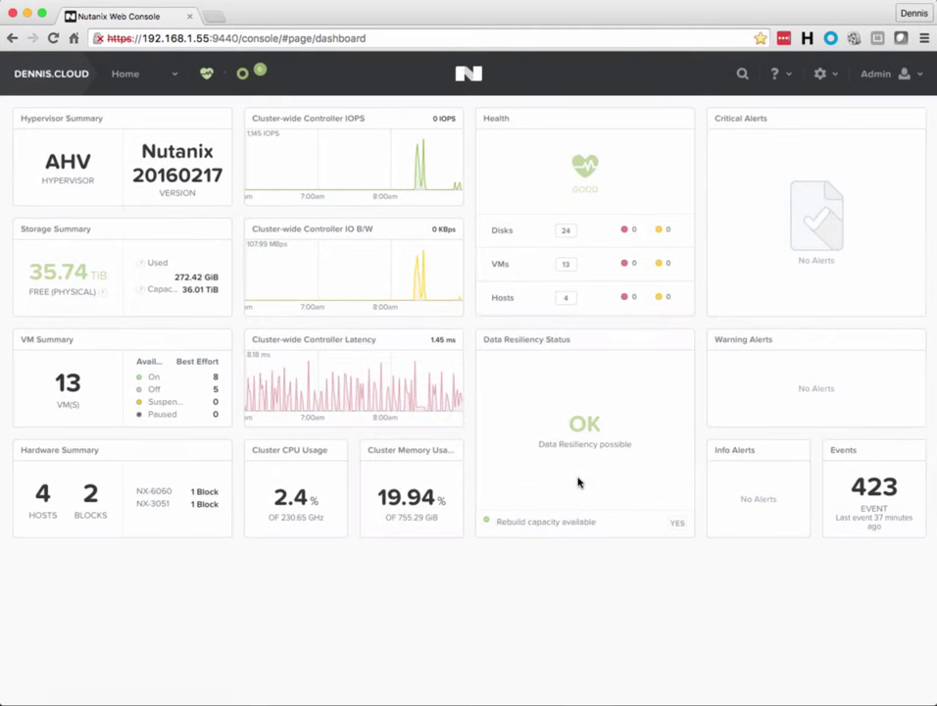
pyautogui.click(823, 74)
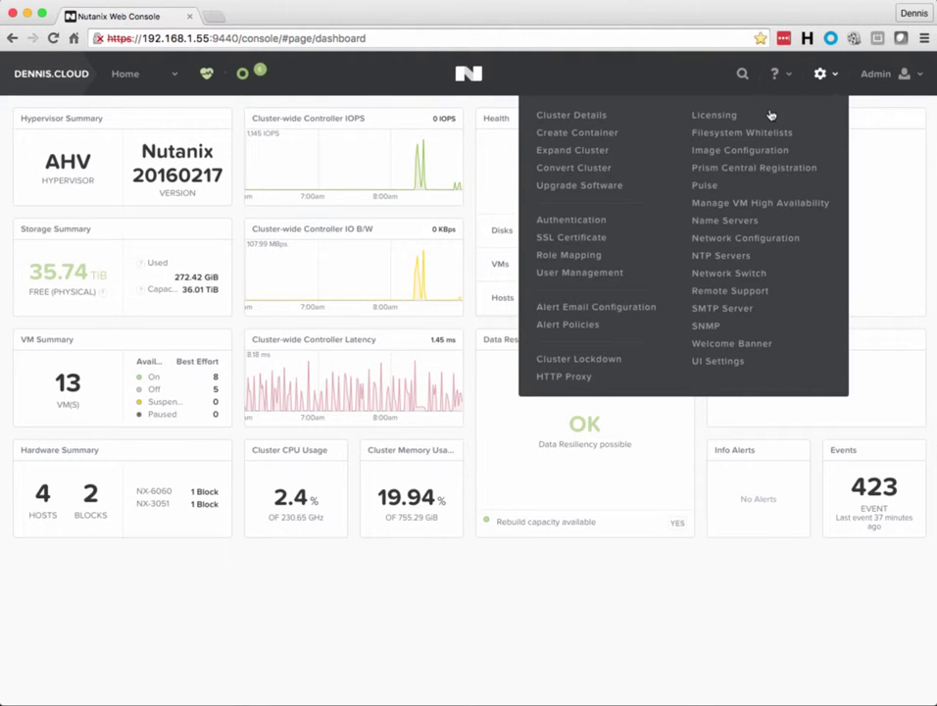
pyautogui.click(741, 152)
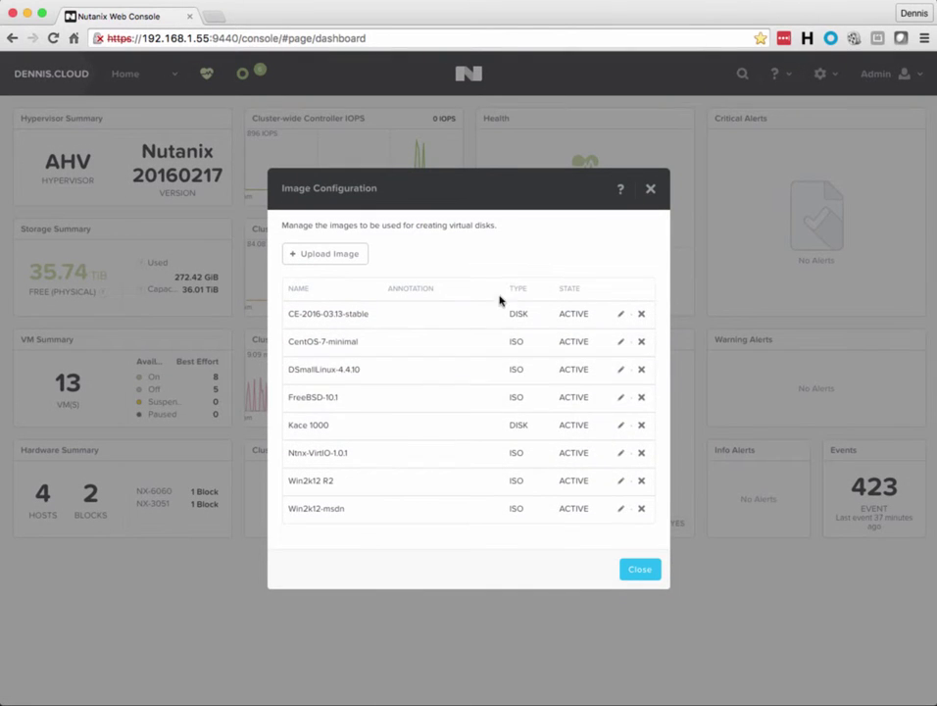
pyautogui.moveTo(288, 431); pyautogui.dragTo(606, 424)
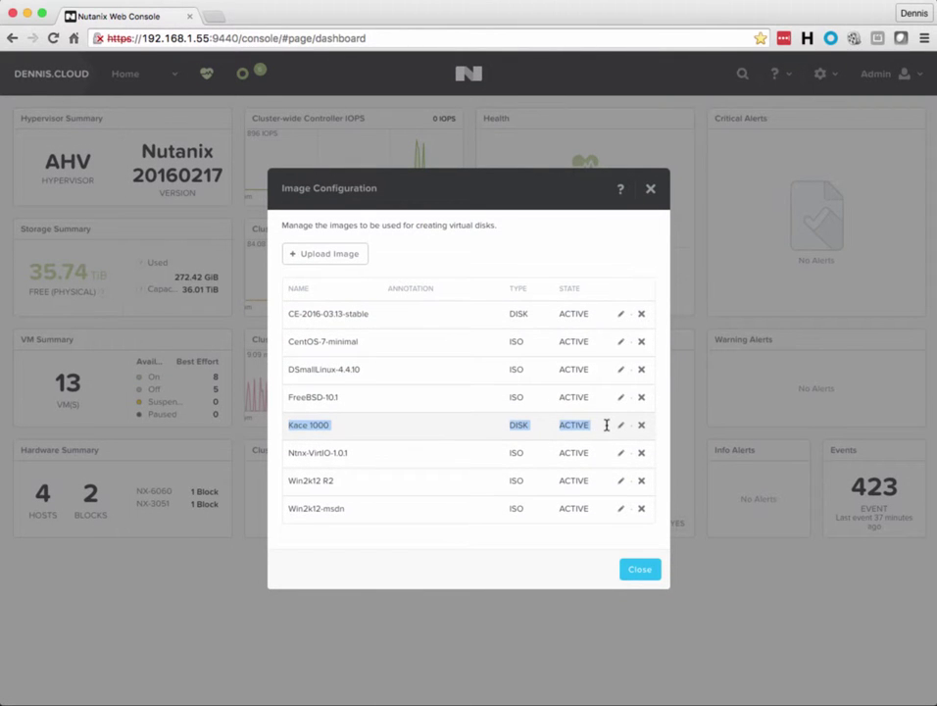
pyautogui.click(651, 191)
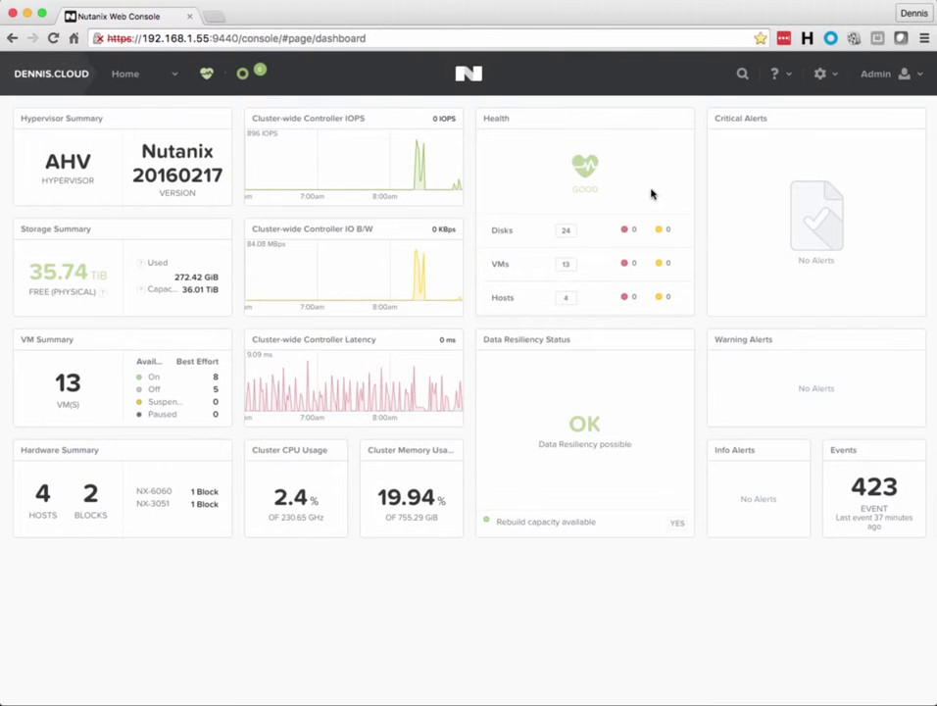
# Open the table view of the cluster's virtual machines.
pyautogui.click(154, 79)
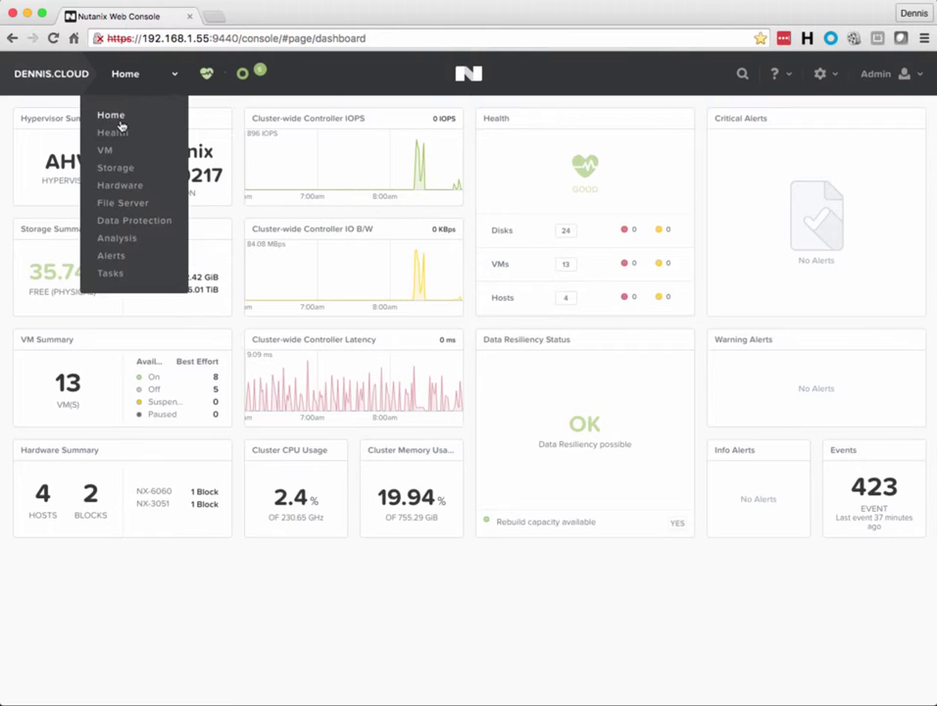
pyautogui.click(115, 153)
pyautogui.click(89, 115)
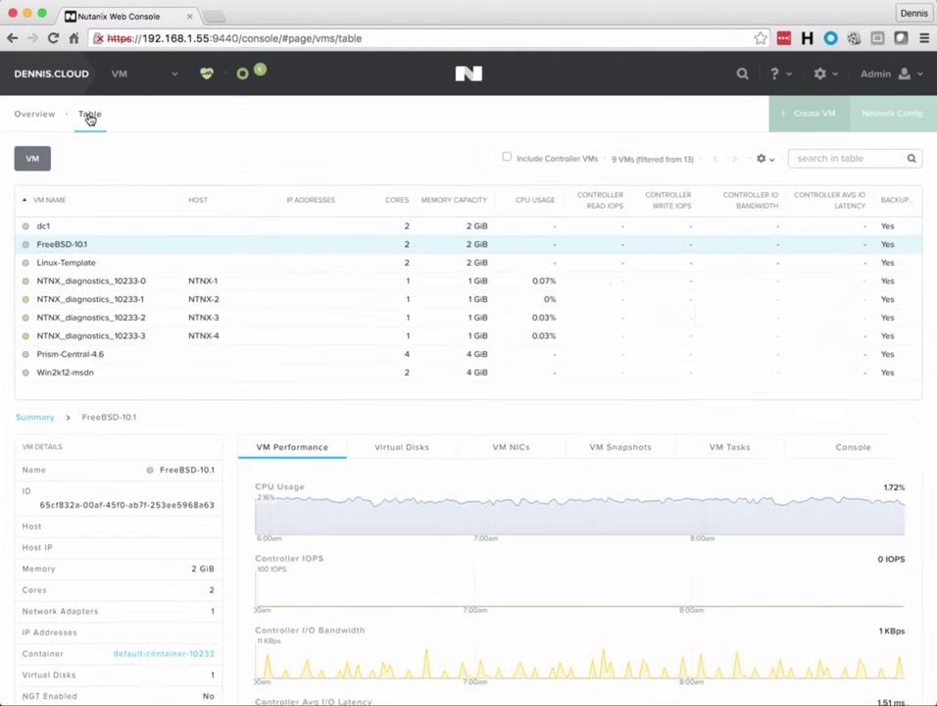
# Start a new VM named Dell KACE Appliance with 2 vCPUs and 2 GiB of memory.
pyautogui.click(808, 114)
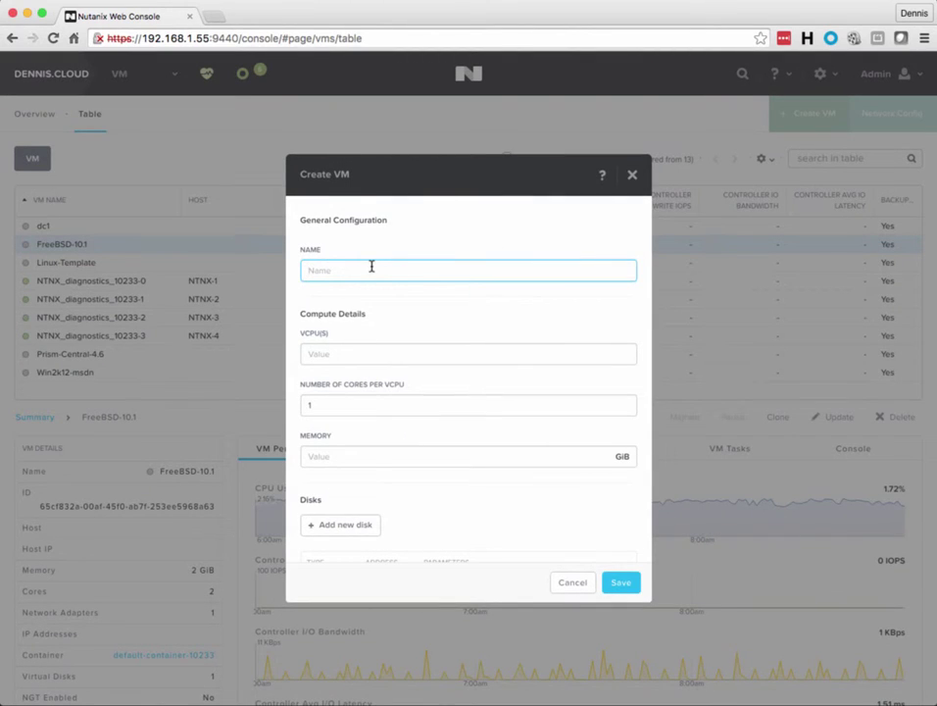
pyautogui.write('S')
pyautogui.press('BackSpace')
pyautogui.write('Dell KACE Appliance')
pyautogui.press('Tab')
pyautogui.write('2')
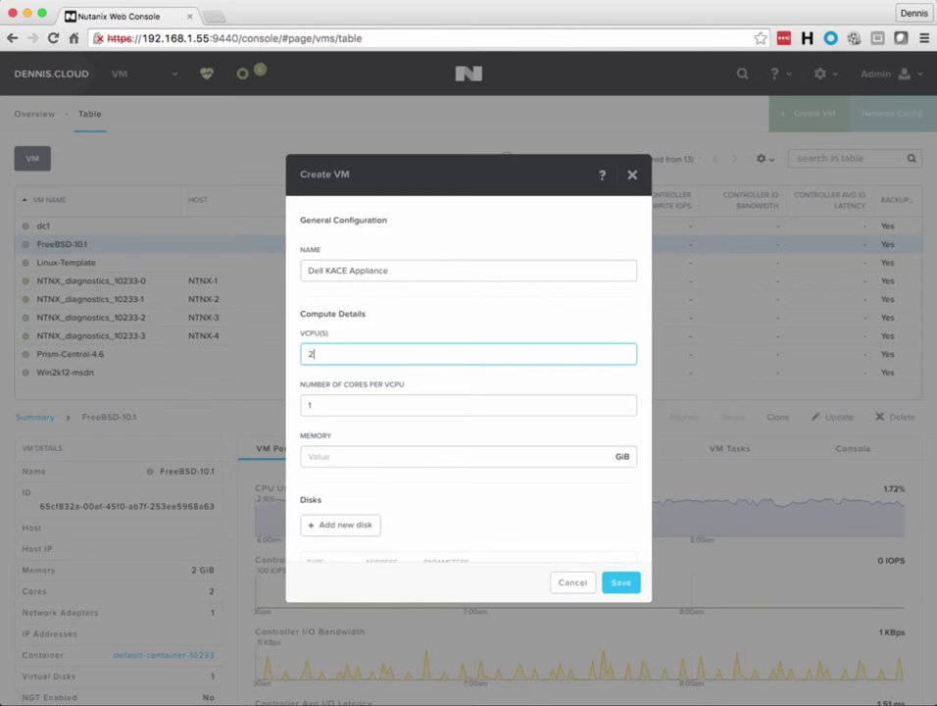
pyautogui.press('Tab')
pyautogui.press('Tab')
pyautogui.write('2')
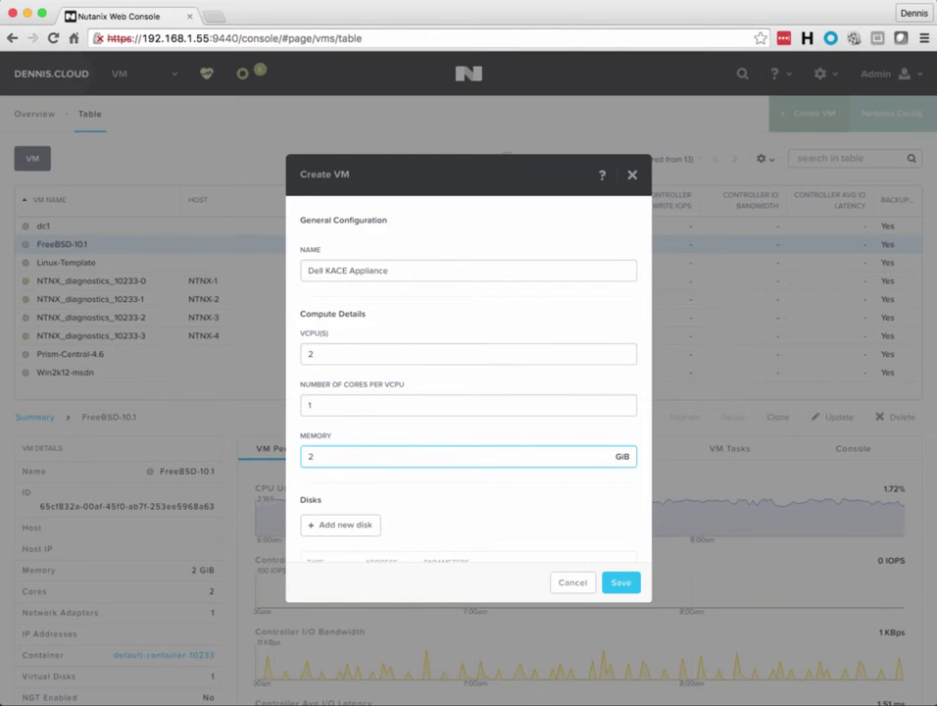
# Add a disk to the new VM, cloned from the image service using the Kace 1000 image.
pyautogui.scroll(-3, 417, 356)
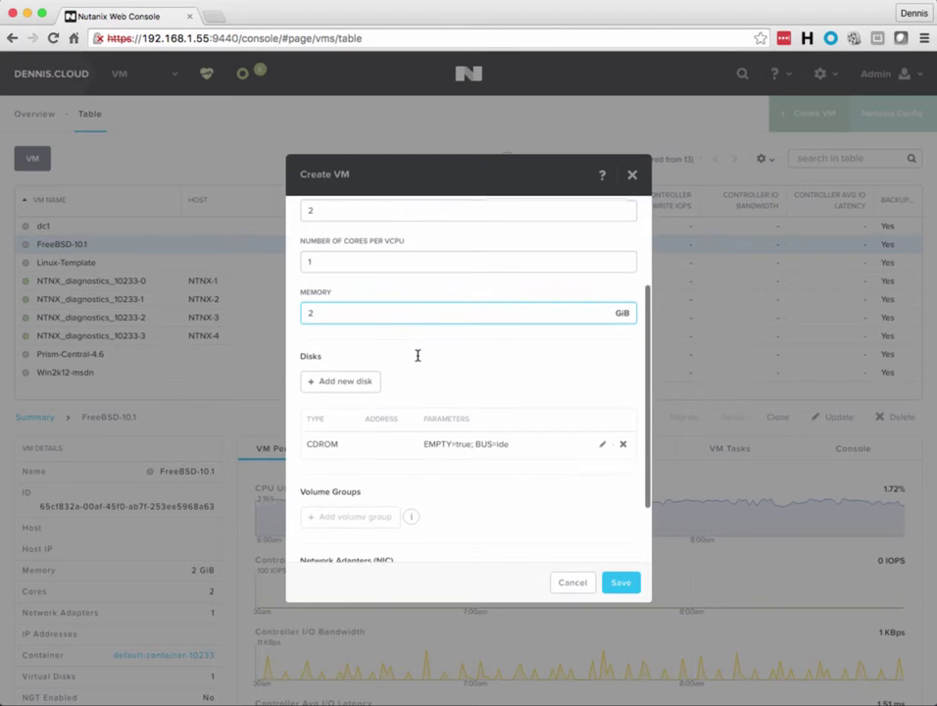
pyautogui.scroll(-1, 417, 356)
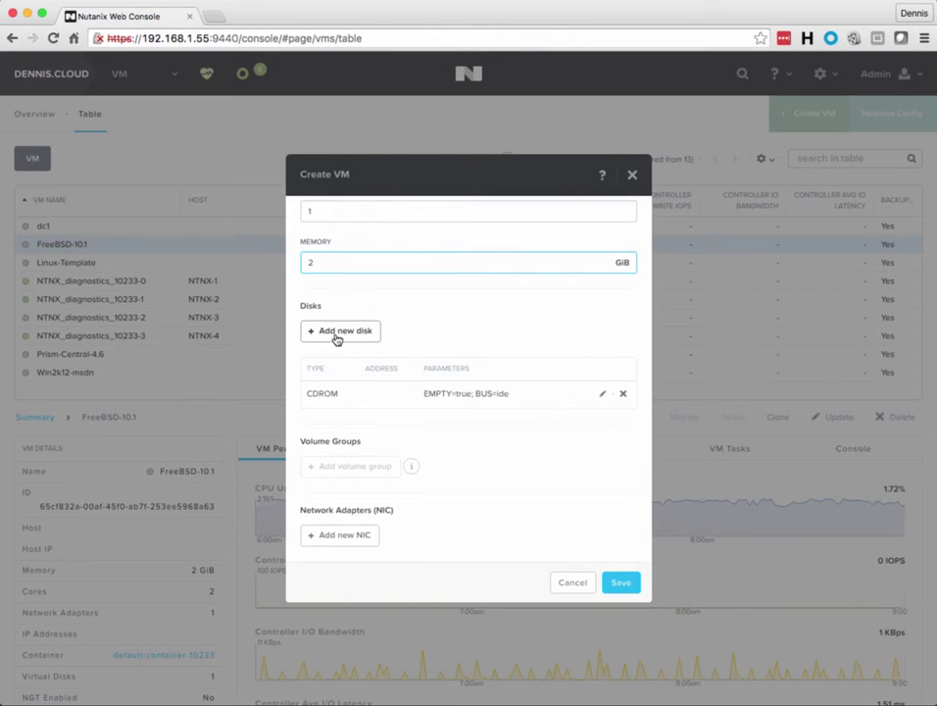
pyautogui.click(336, 333)
pyautogui.click(373, 346)
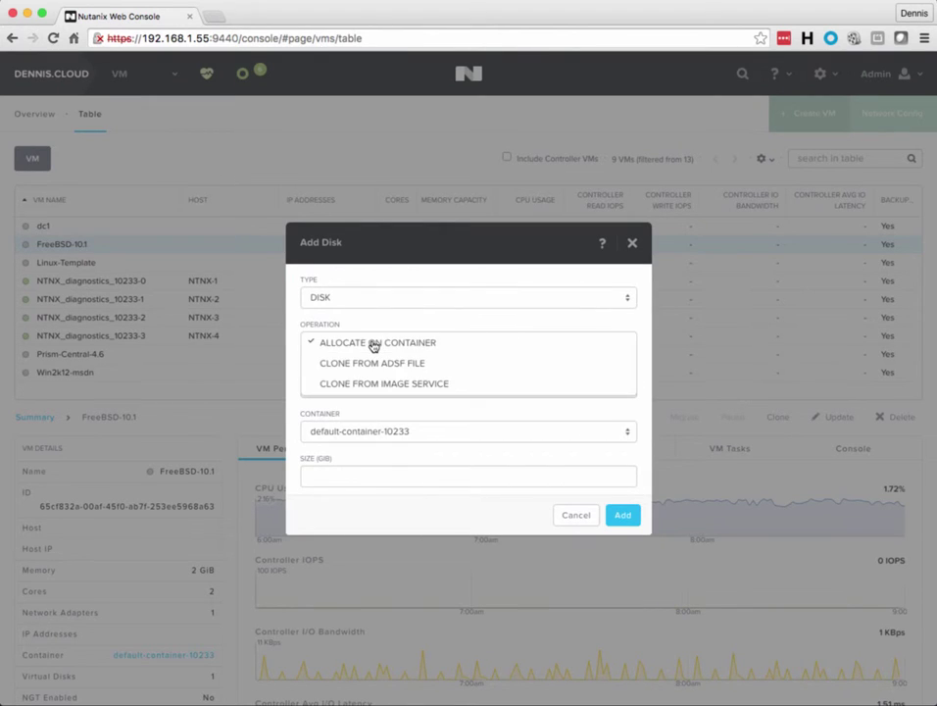
pyautogui.click(329, 385)
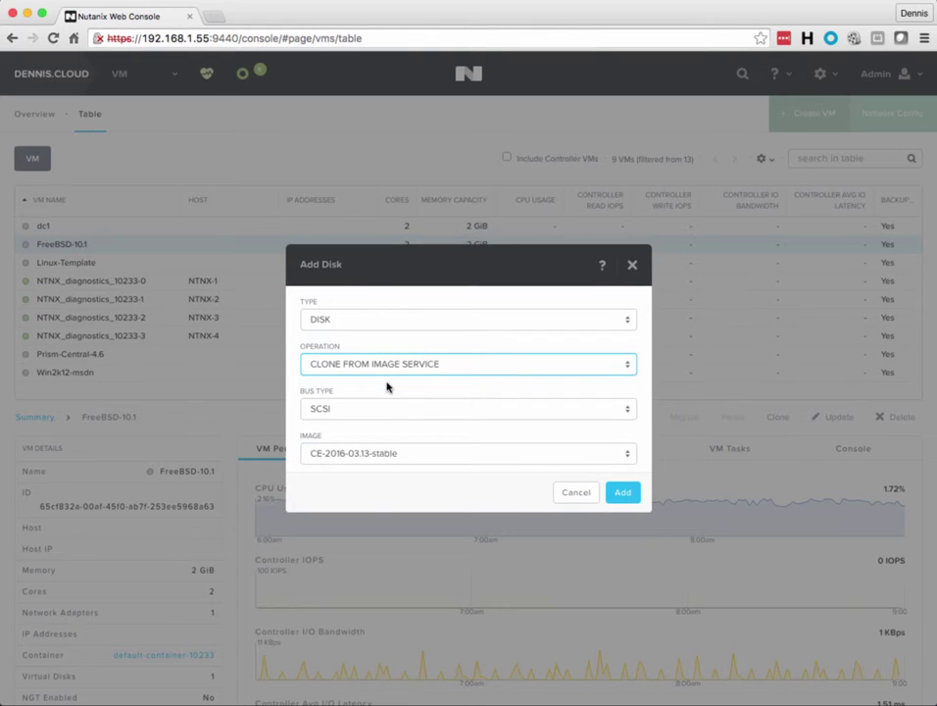
pyautogui.click(365, 453)
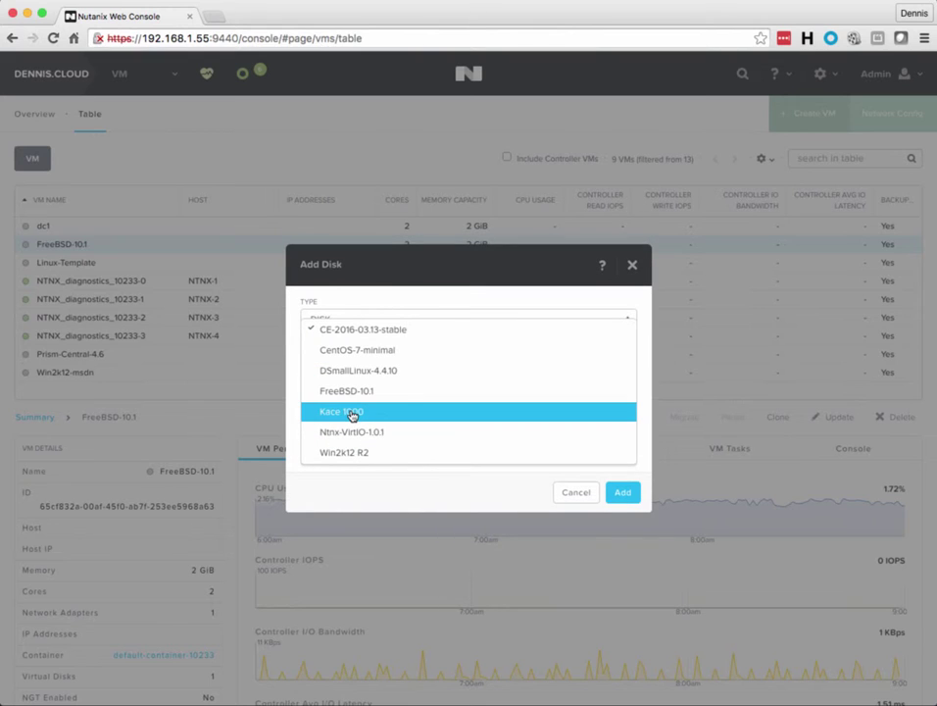
pyautogui.click(351, 414)
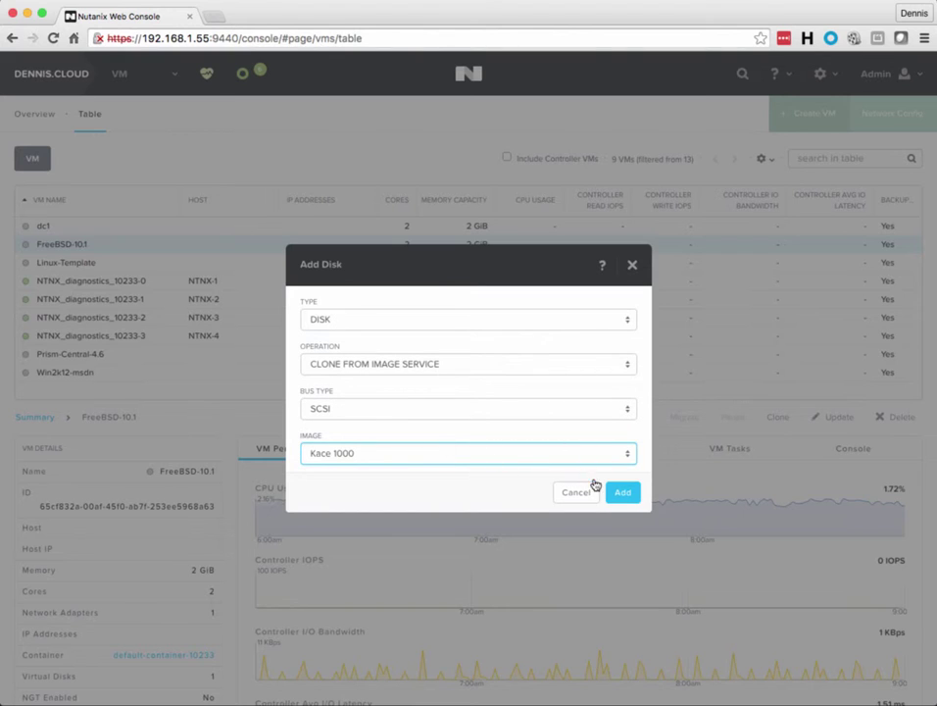
pyautogui.click(623, 492)
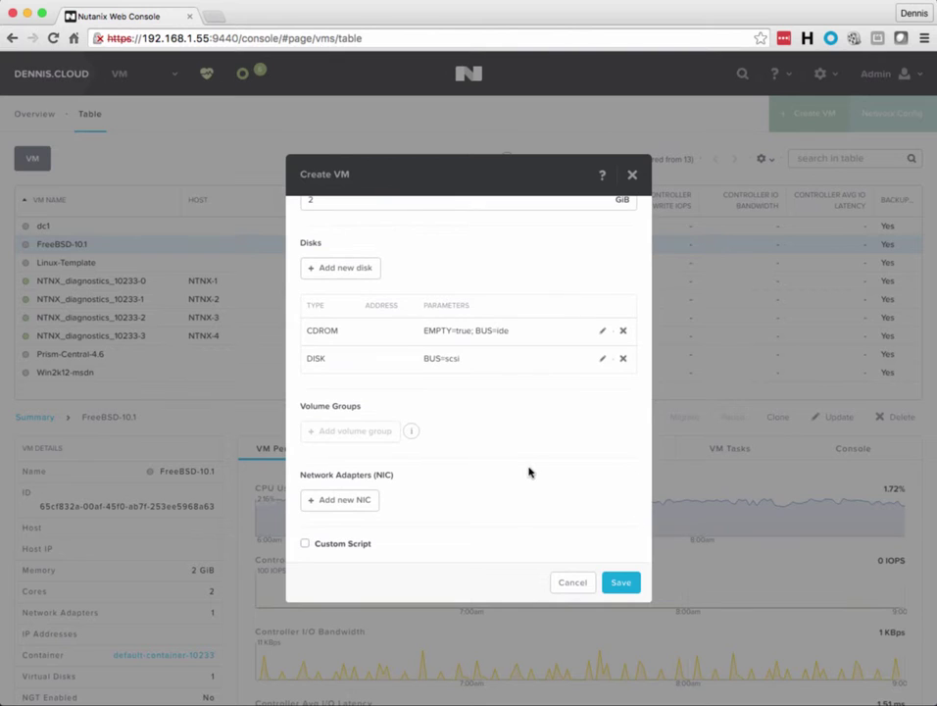
# Add a network adapter on vlan.0 without a requested IP address and save the new VM.
pyautogui.click(339, 501)
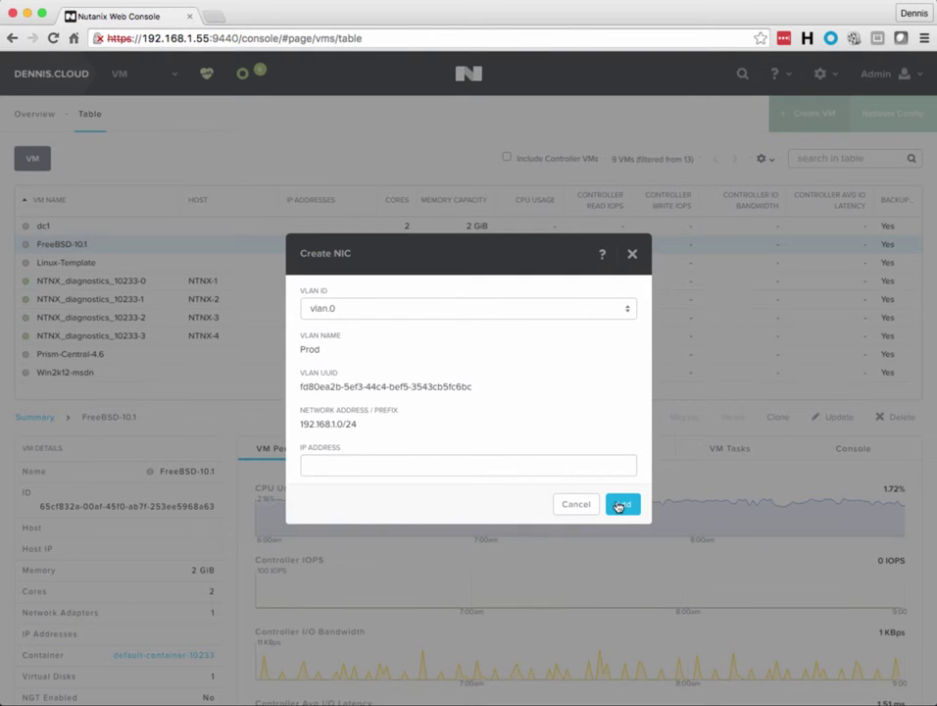
pyautogui.click(621, 504)
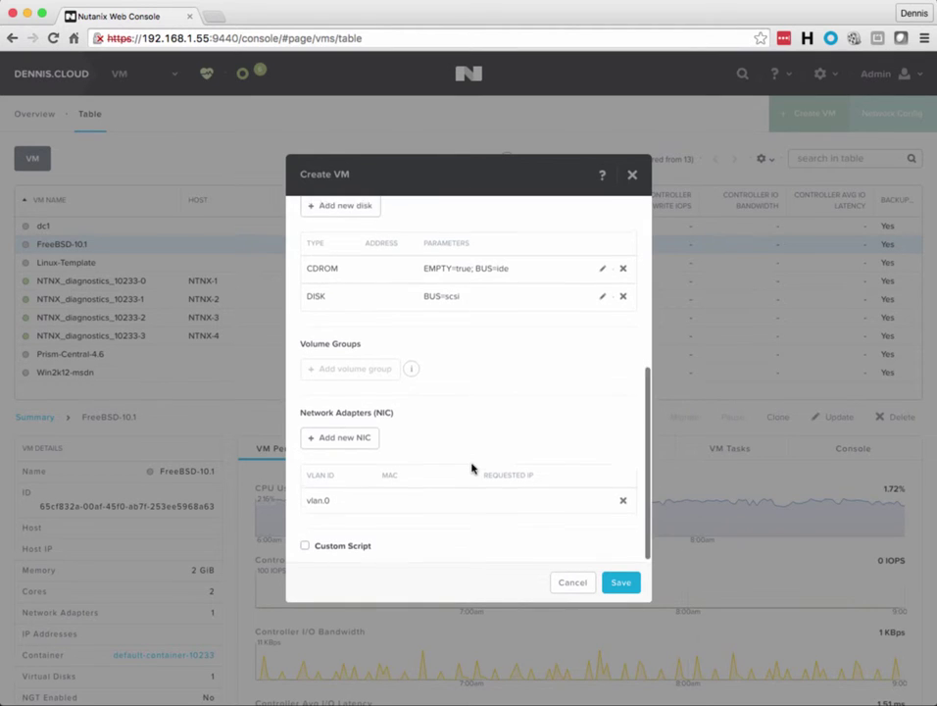
pyautogui.scroll(10, 472, 467)
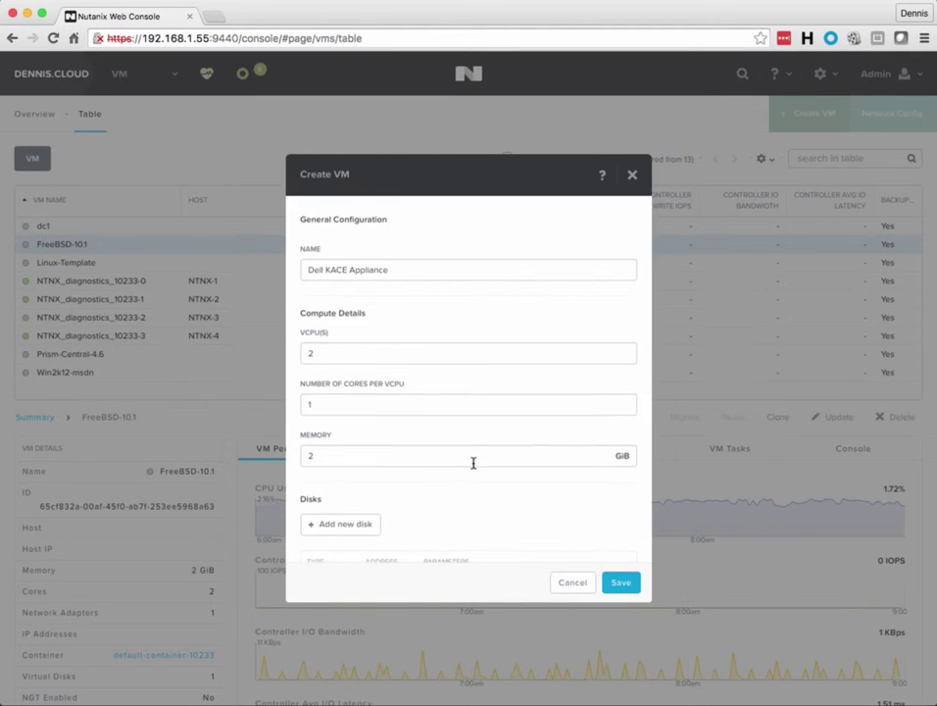
pyautogui.scroll(-8, 473, 462)
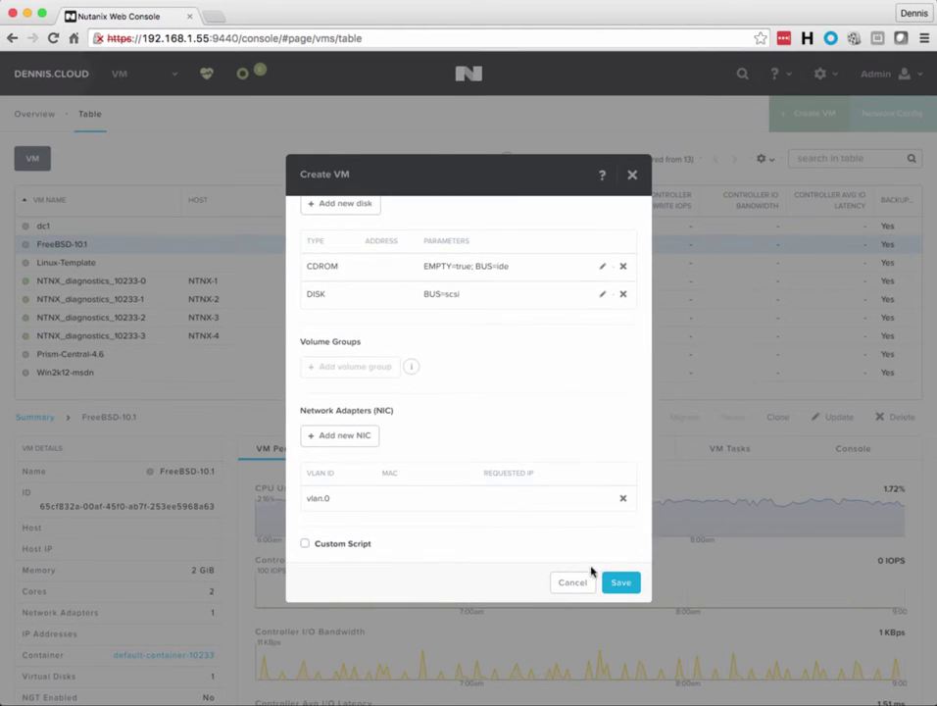
pyautogui.click(620, 582)
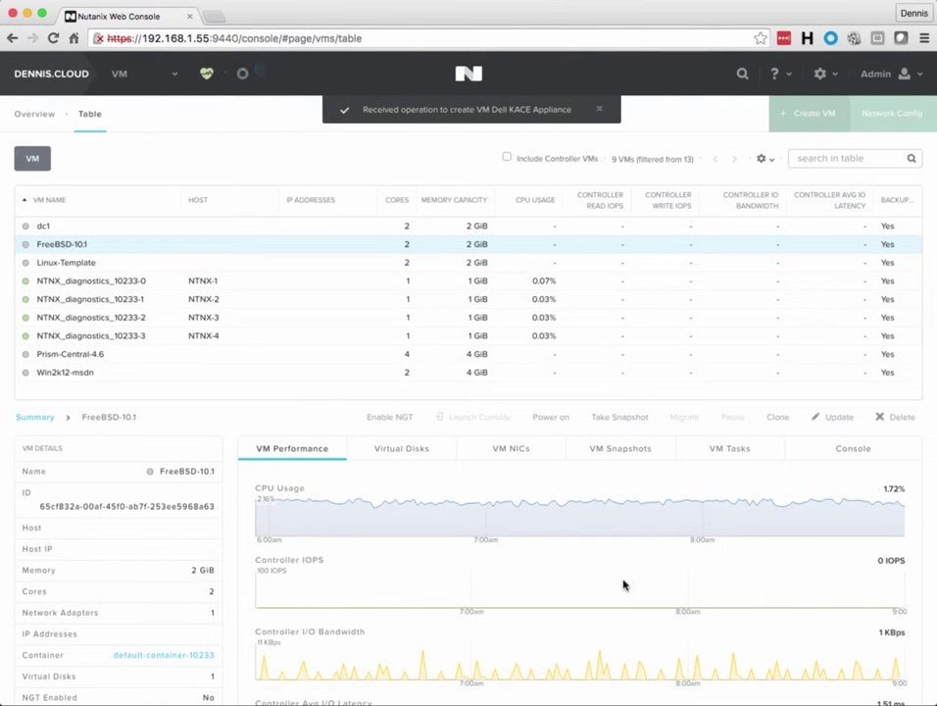
# Dismiss the notification and check the progress of the VM creation in the recent tasks.
pyautogui.click(598, 111)
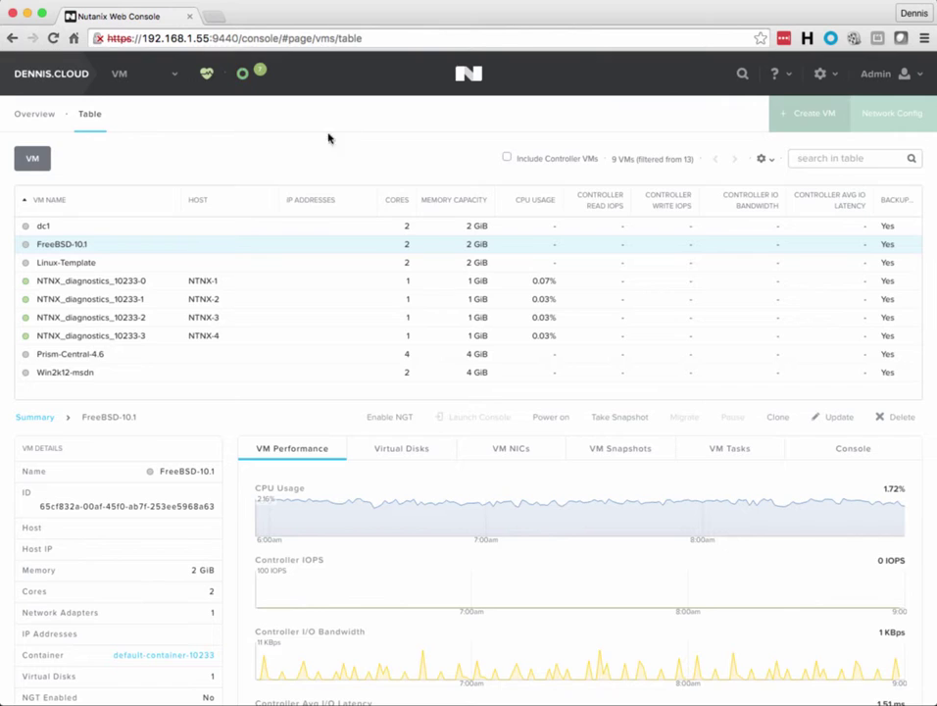
pyautogui.click(242, 75)
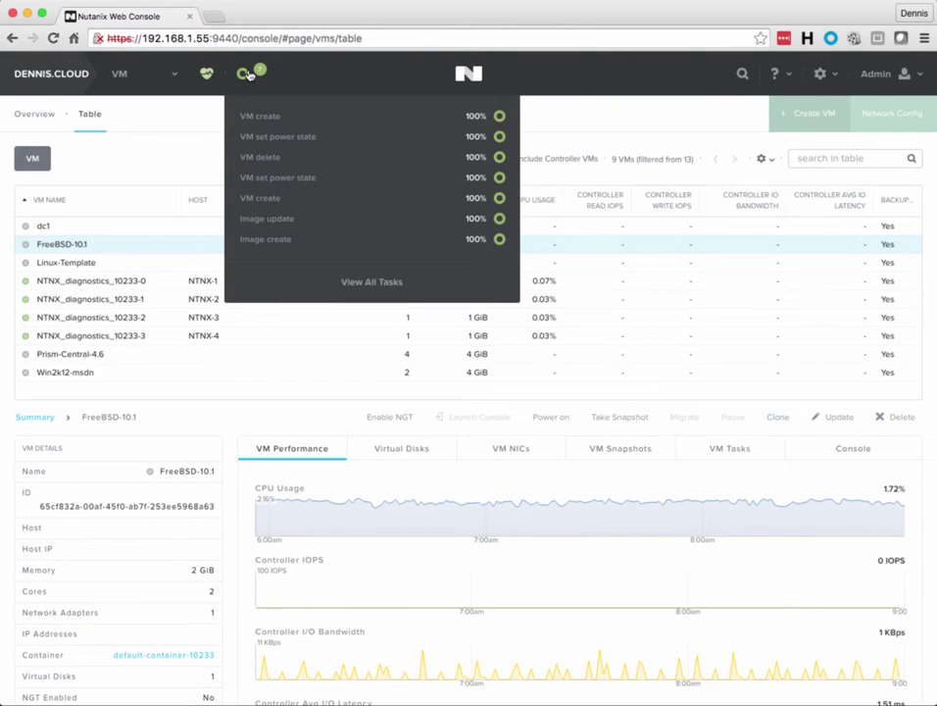
pyautogui.click(246, 75)
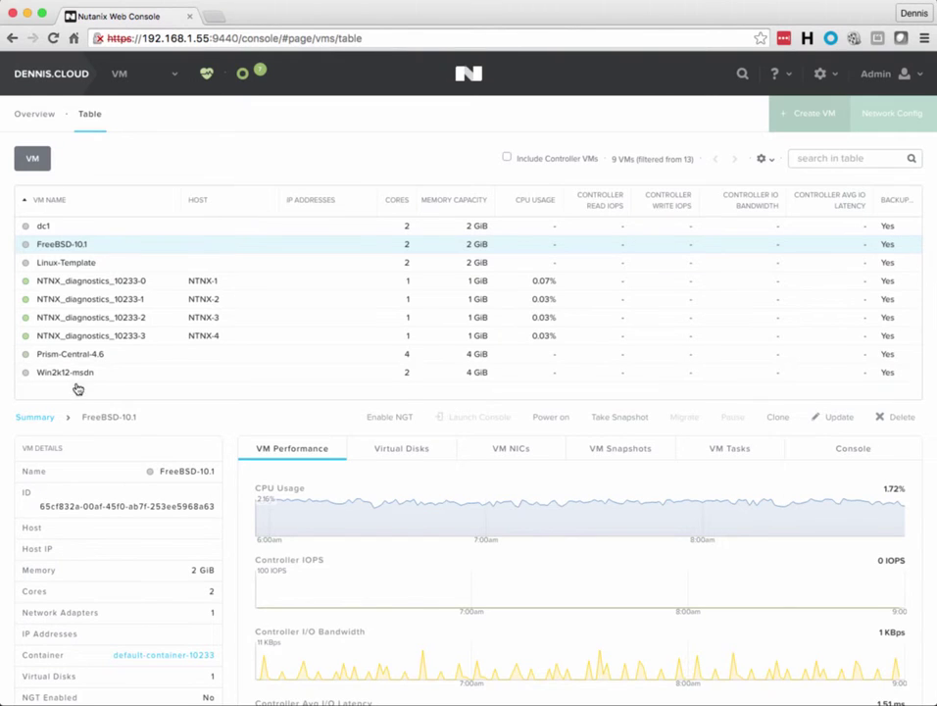
# Power on the Dell KACE Appliance VM and launch its console, moving the console window fully into view.
pyautogui.click(78, 245)
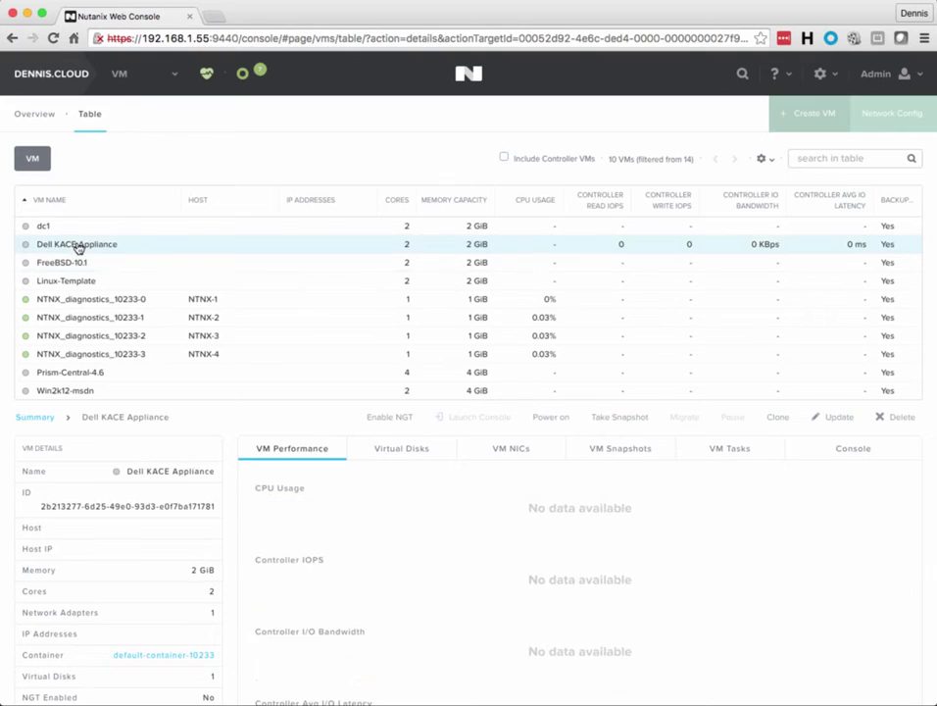
pyautogui.click(557, 422)
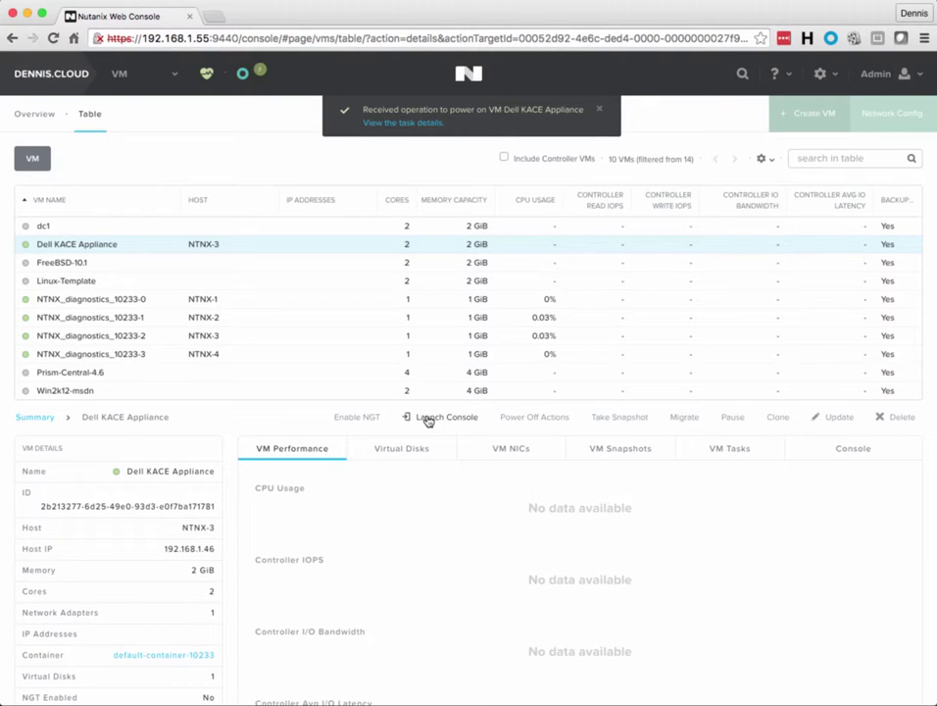
pyautogui.click(429, 418)
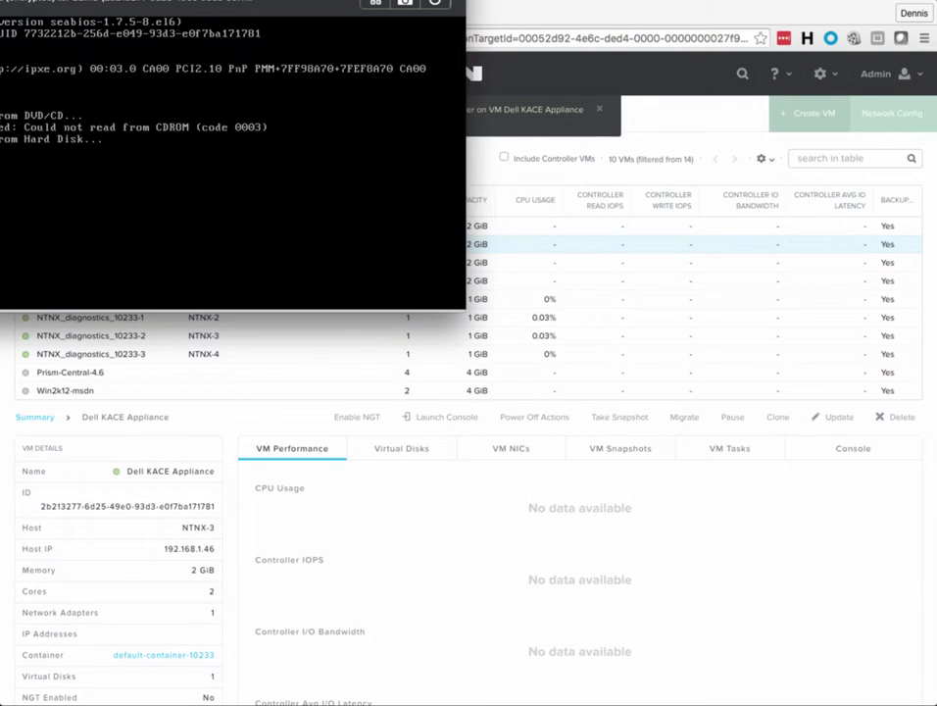
pyautogui.moveTo(147, 2); pyautogui.dragTo(419, 177)
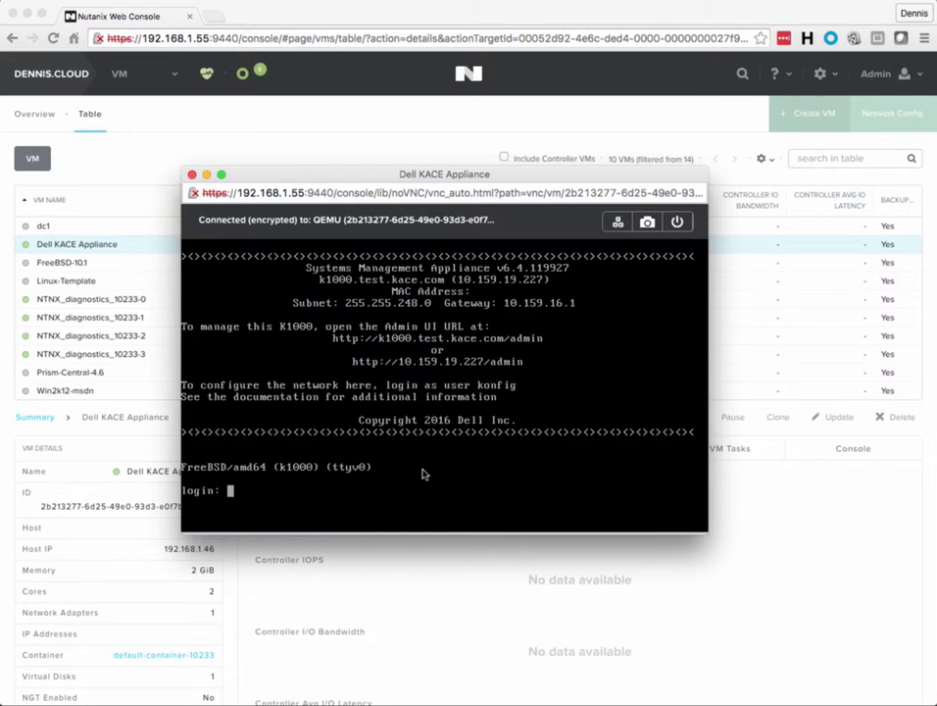
# Log in to the appliance console as the konfig user with the account password.
pyautogui.write('konfig')
pyautogui.press('Return')
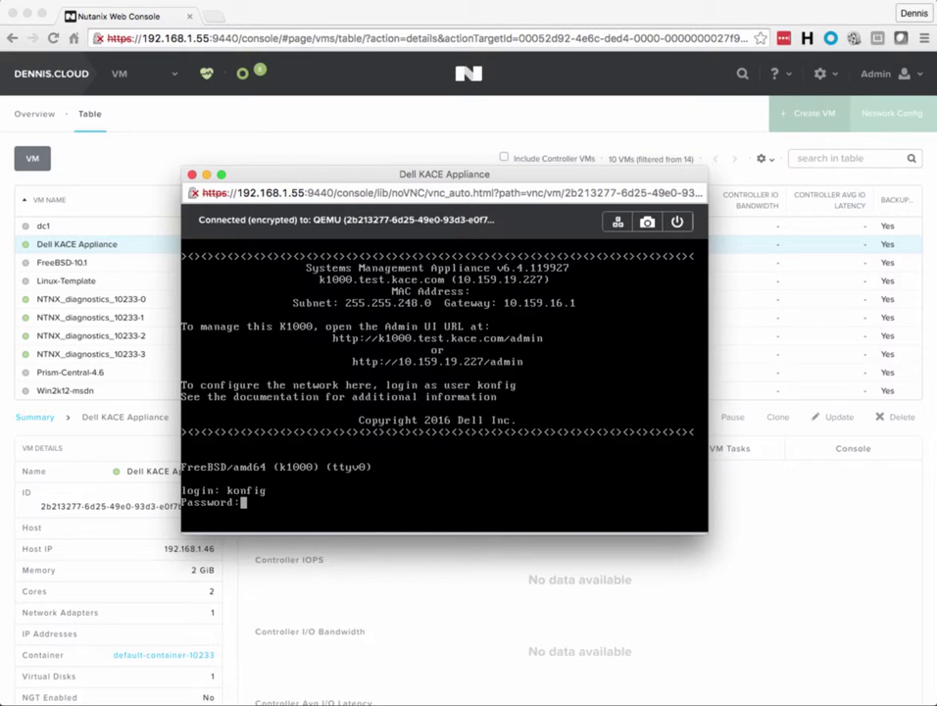
pyautogui.press('Return')
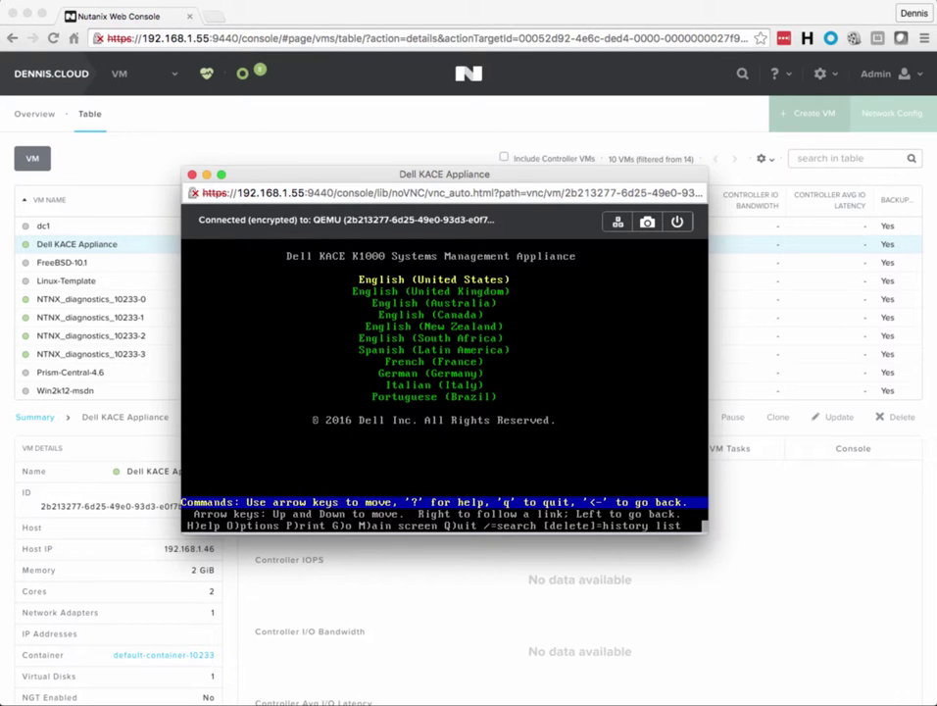
# Choose English (United States) as the appliance language and open its network settings form.
pyautogui.press('Down')
pyautogui.press('Down')
pyautogui.press('Down')
pyautogui.press('Up')
pyautogui.press('Up')
pyautogui.press('Up')
pyautogui.press('Return')
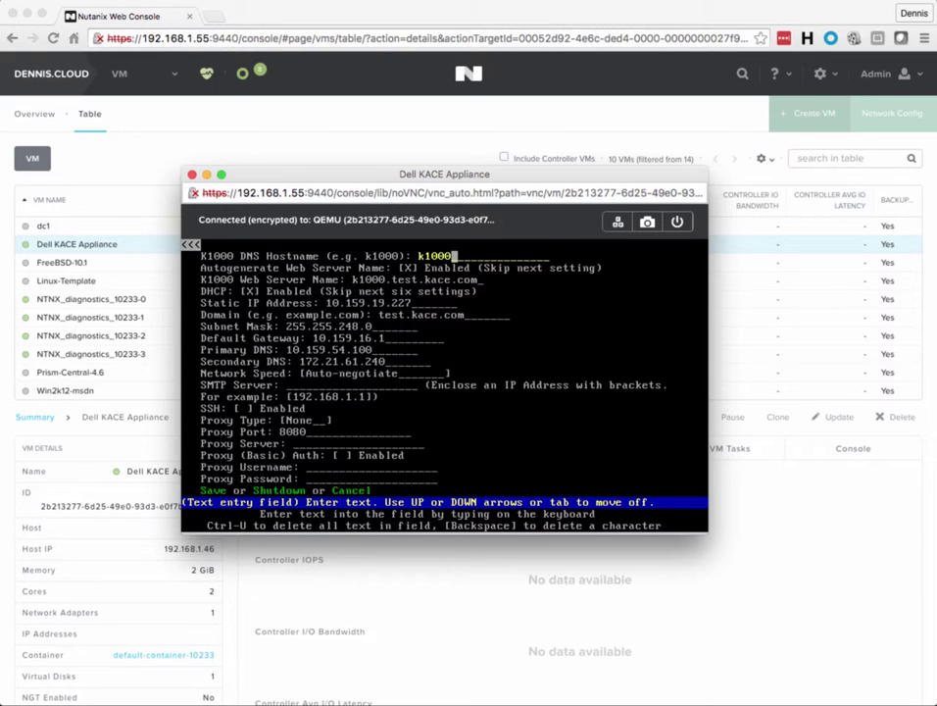
pyautogui.press('Left')
pyautogui.press('Left')
pyautogui.press('Left')
pyautogui.press('Left')
pyautogui.press('Left')
pyautogui.press('Left')
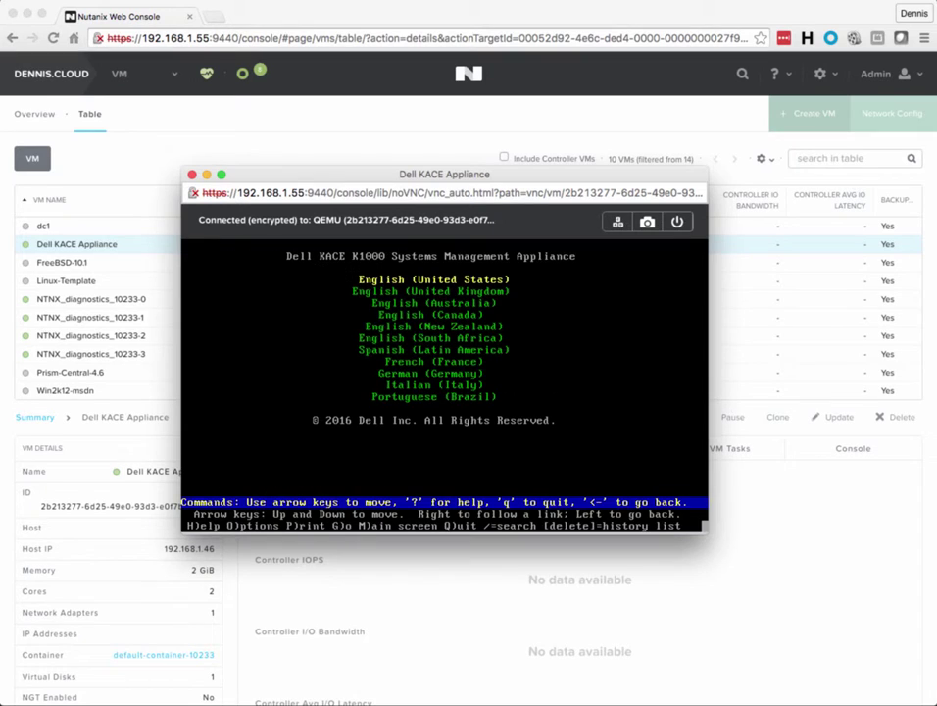
pyautogui.press('Right')
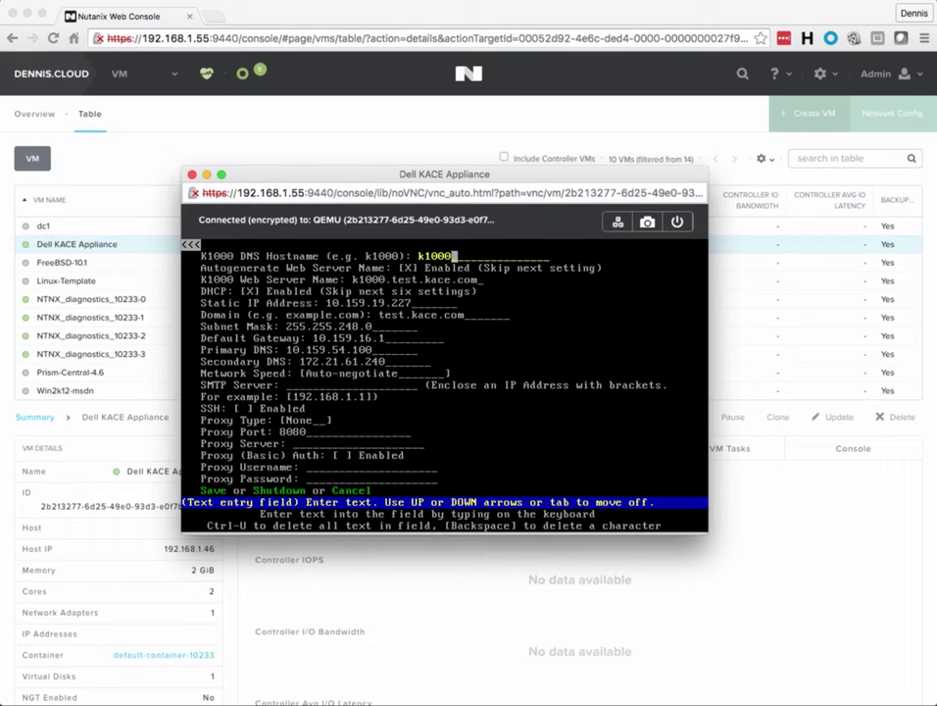
# Prefix the default k1000 DNS hostname with "virtual-", the owner's first name and a hyphen.
pyautogui.press('Left')
pyautogui.press('Left')
pyautogui.press('Left')
pyautogui.press('Left')
pyautogui.press('Left')
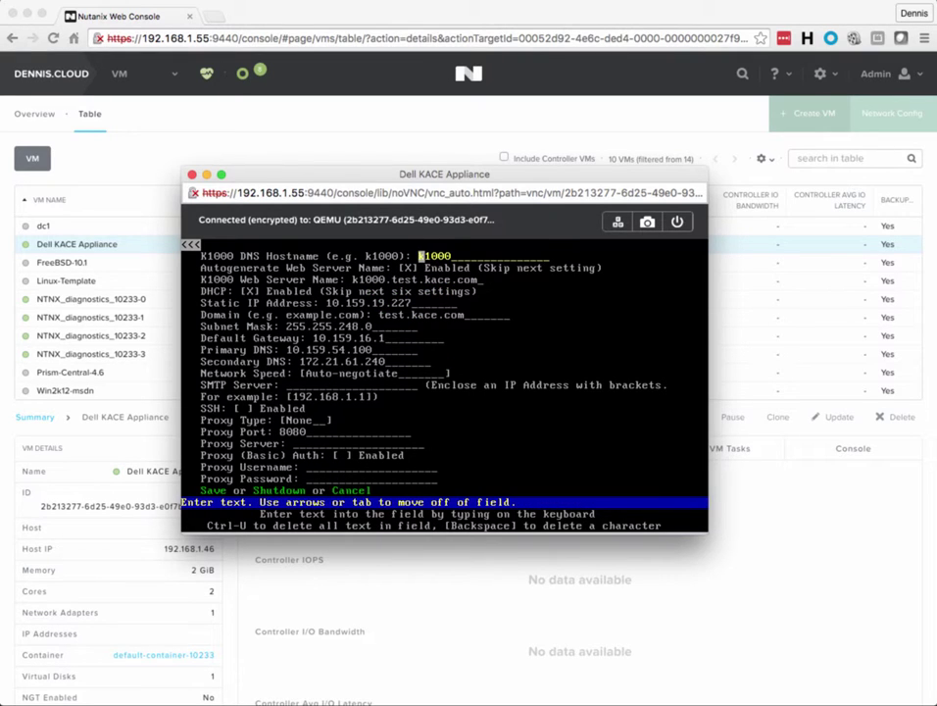
pyautogui.write('virtual')
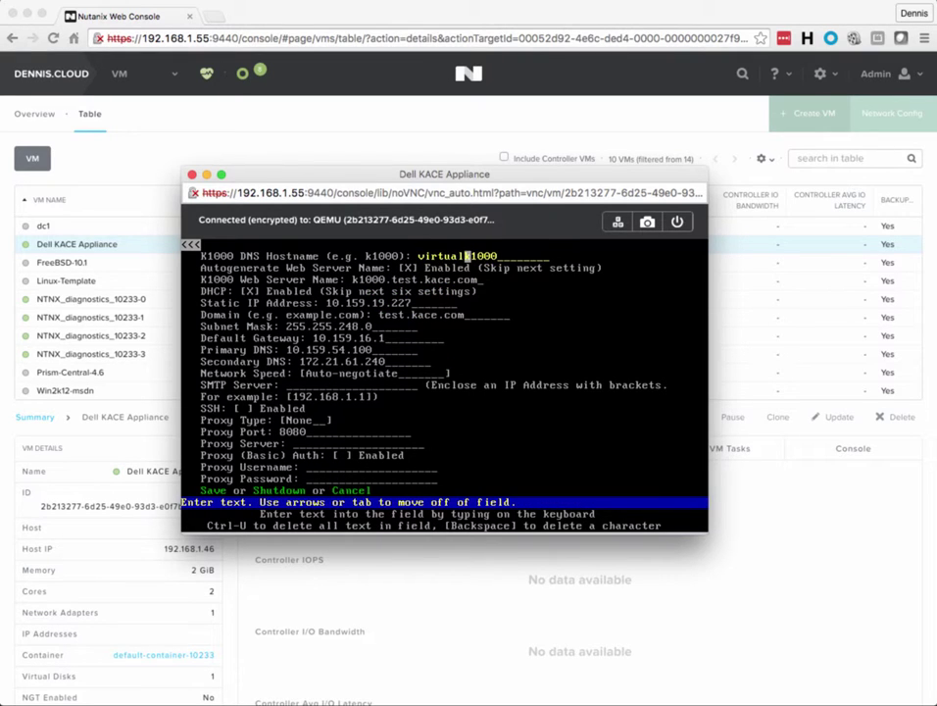
pyautogui.write('-dennis-')
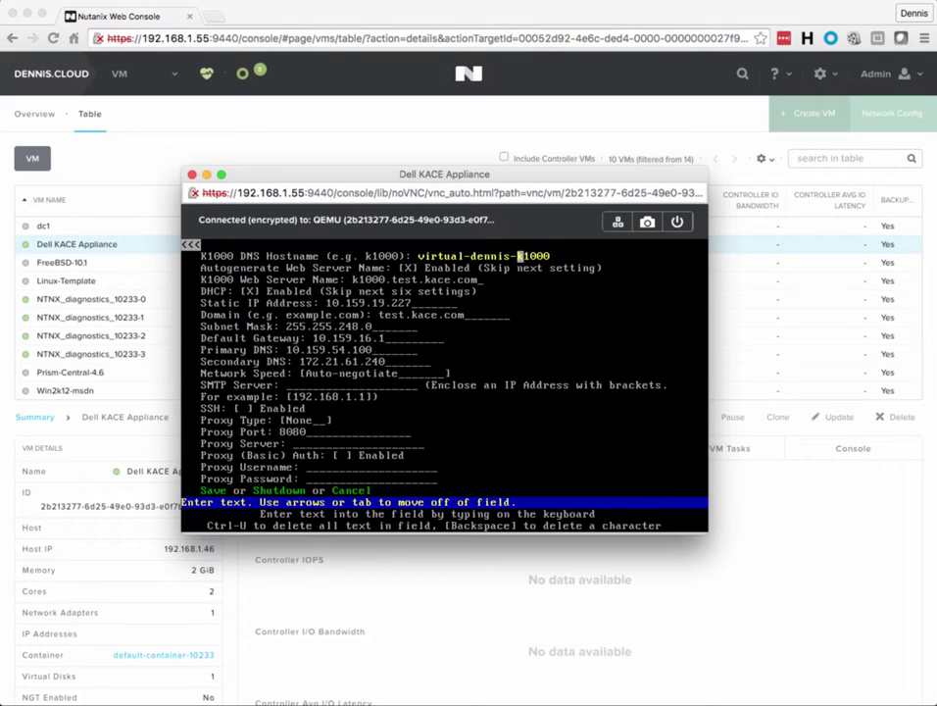
# Replace the test.kace.com part of the K1000 web server name with "virtual" joined to the owner's first name, plus .local.
pyautogui.press('Tab')
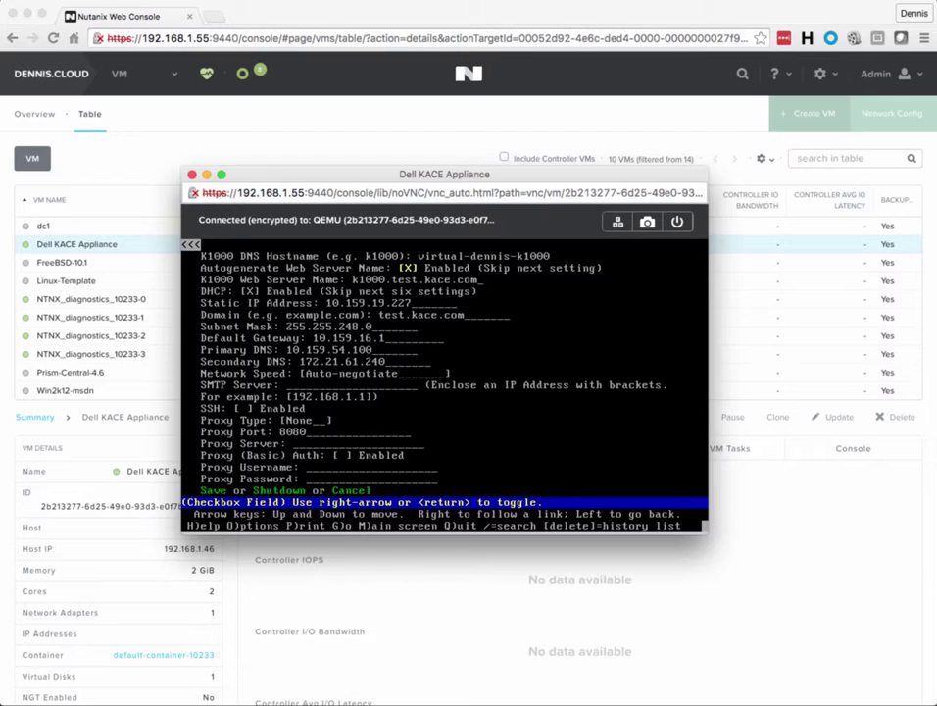
pyautogui.press('Tab')
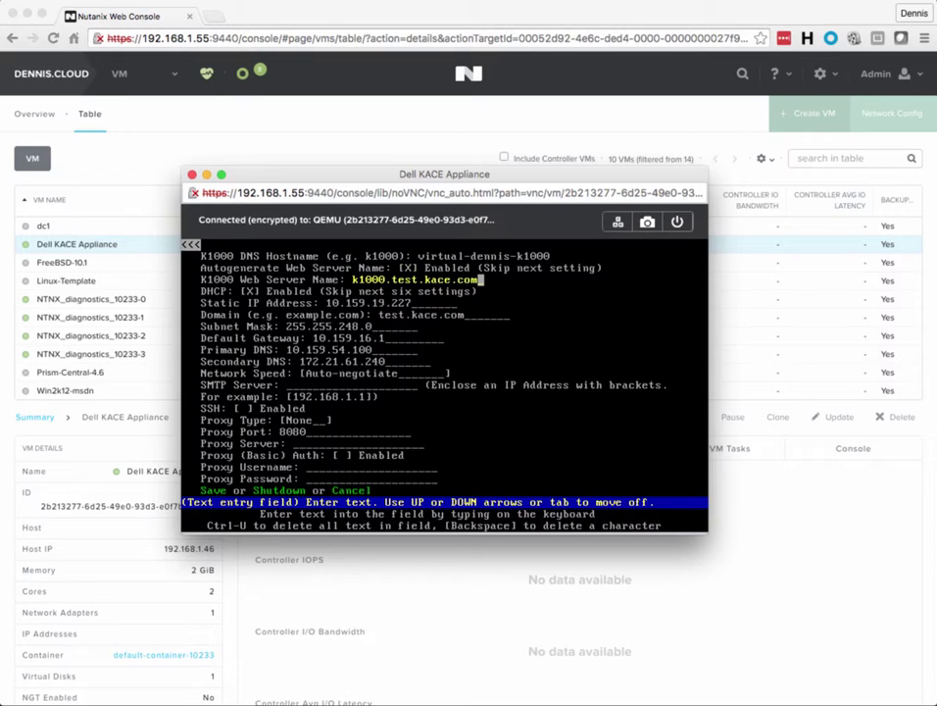
pyautogui.press('BackSpace')
pyautogui.press('BackSpace')
pyautogui.press('BackSpace')
pyautogui.press('BackSpace')
pyautogui.press('BackSpace')
pyautogui.press('BackSpace')
pyautogui.press('BackSpace')
pyautogui.press('BackSpace')
pyautogui.press('BackSpace')
pyautogui.press('BackSpace')
pyautogui.press('BackSpace')
pyautogui.press('BackSpace')
pyautogui.press('BackSpace')
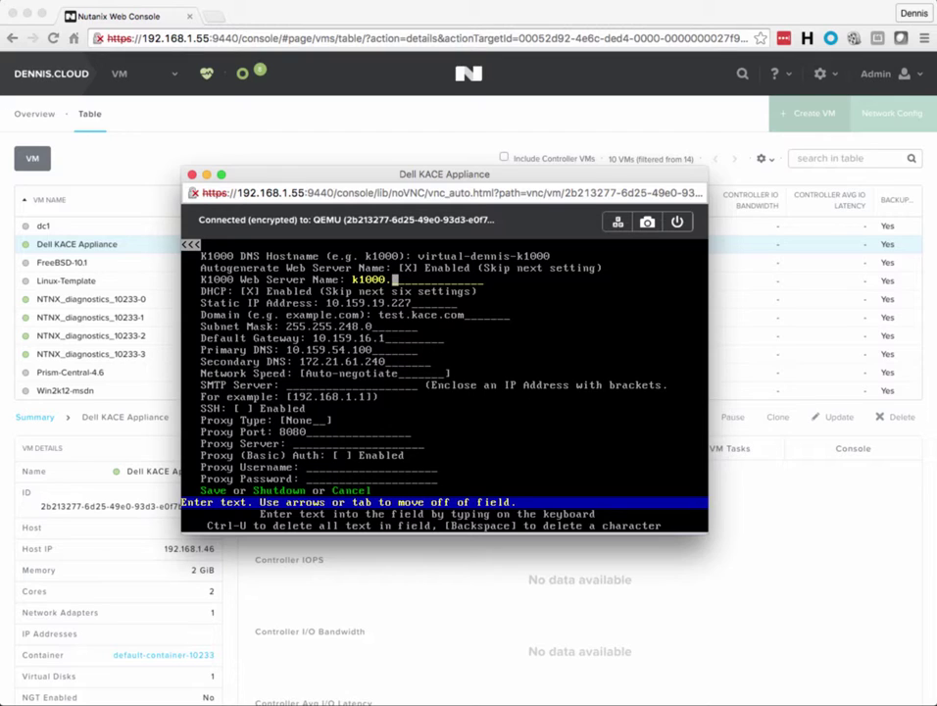
pyautogui.write('virtualdenni')
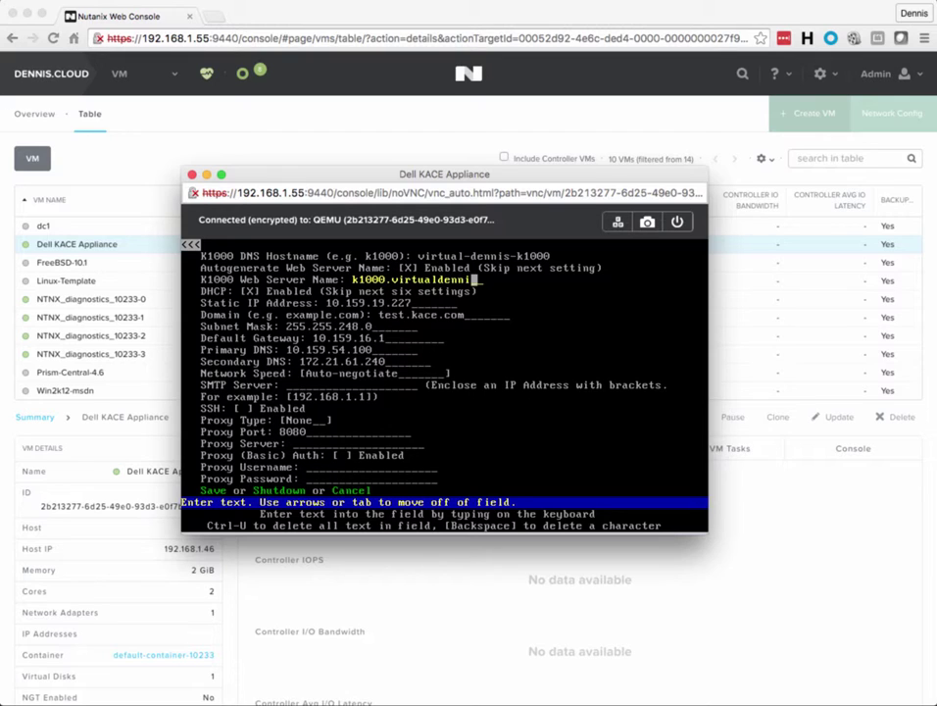
pyautogui.write('s.local')
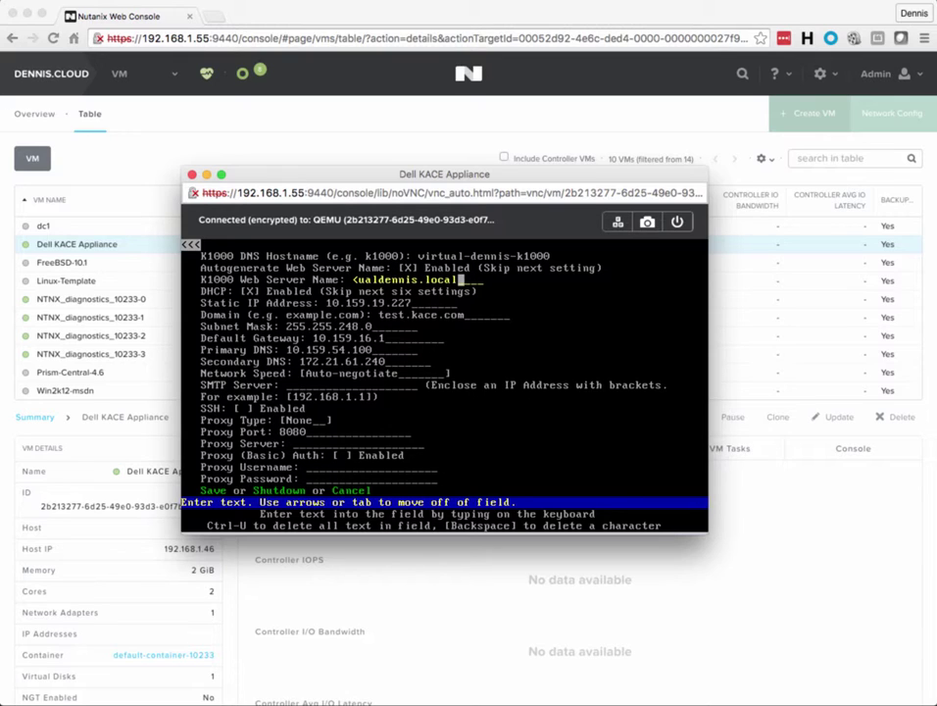
# Clear the preset static IP address in the appliance network settings.
pyautogui.press('Tab')
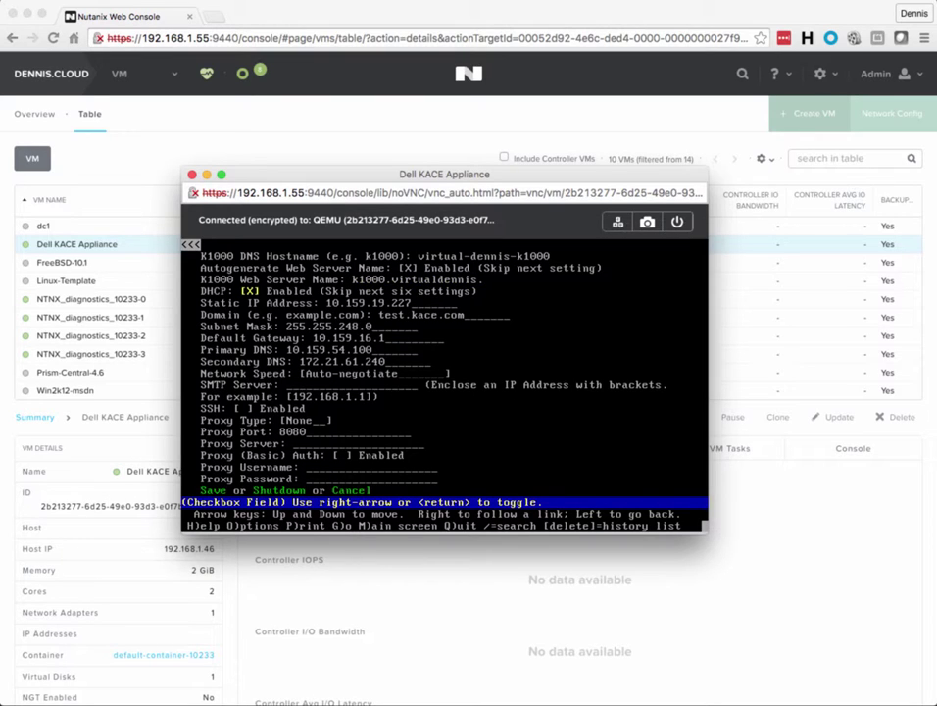
pyautogui.press('Tab')
pyautogui.press('BackSpace')
pyautogui.press('BackSpace')
pyautogui.press('BackSpace')
pyautogui.press('BackSpace')
pyautogui.press('BackSpace')
pyautogui.press('BackSpace')
pyautogui.press('BackSpace')
pyautogui.press('BackSpace')
pyautogui.press('BackSpace')
pyautogui.press('BackSpace')
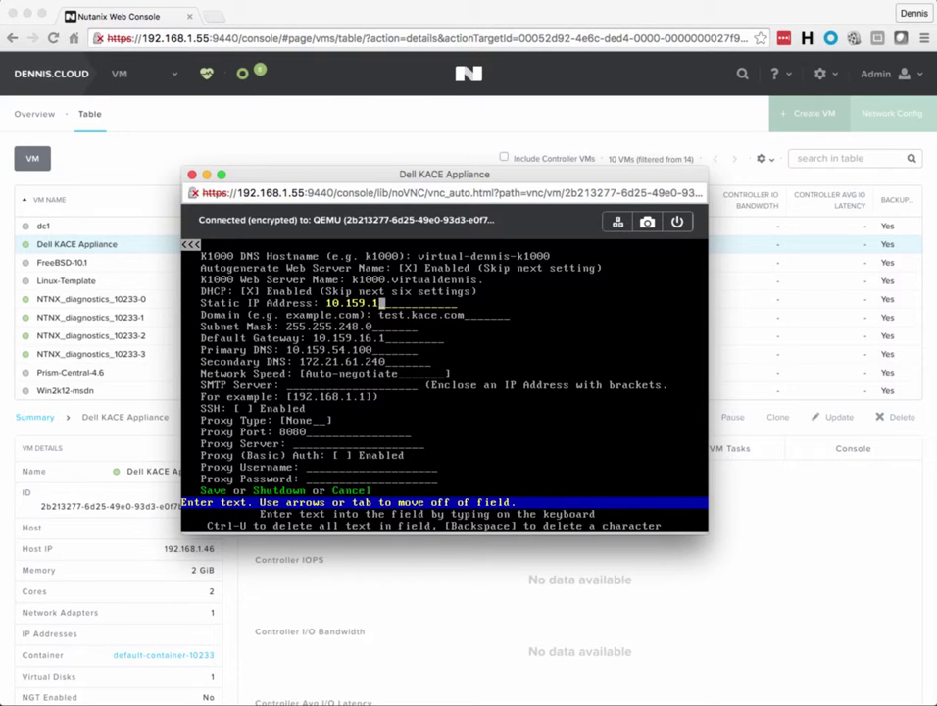
pyautogui.press('BackSpace')
pyautogui.press('BackSpace')
pyautogui.press('BackSpace')
pyautogui.press('Tab')
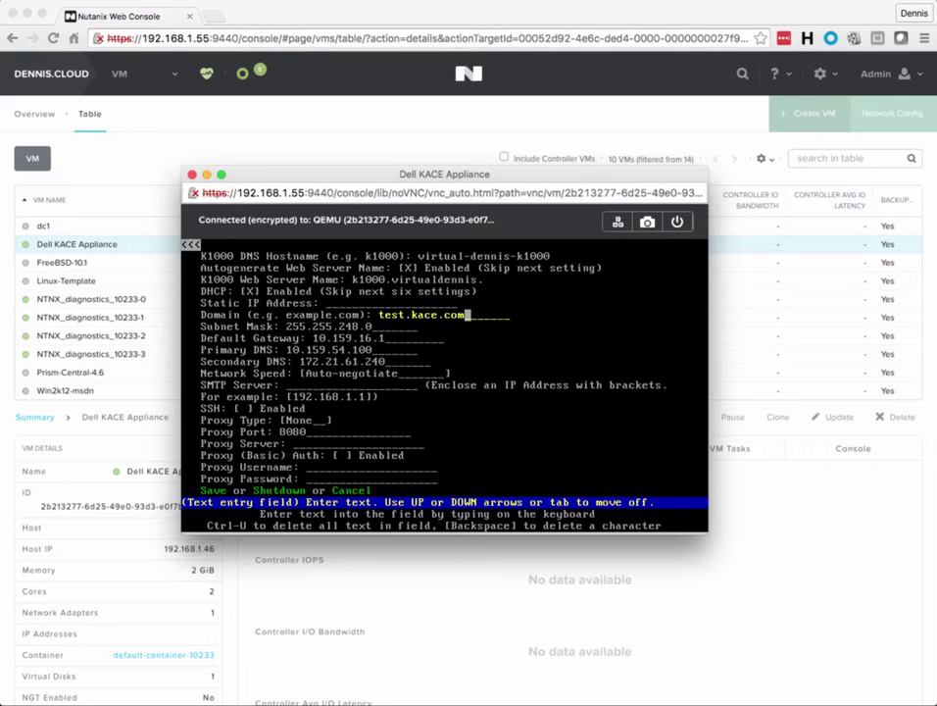
# Empty the subnet mask and domain values in the network settings form.
pyautogui.press('Tab')
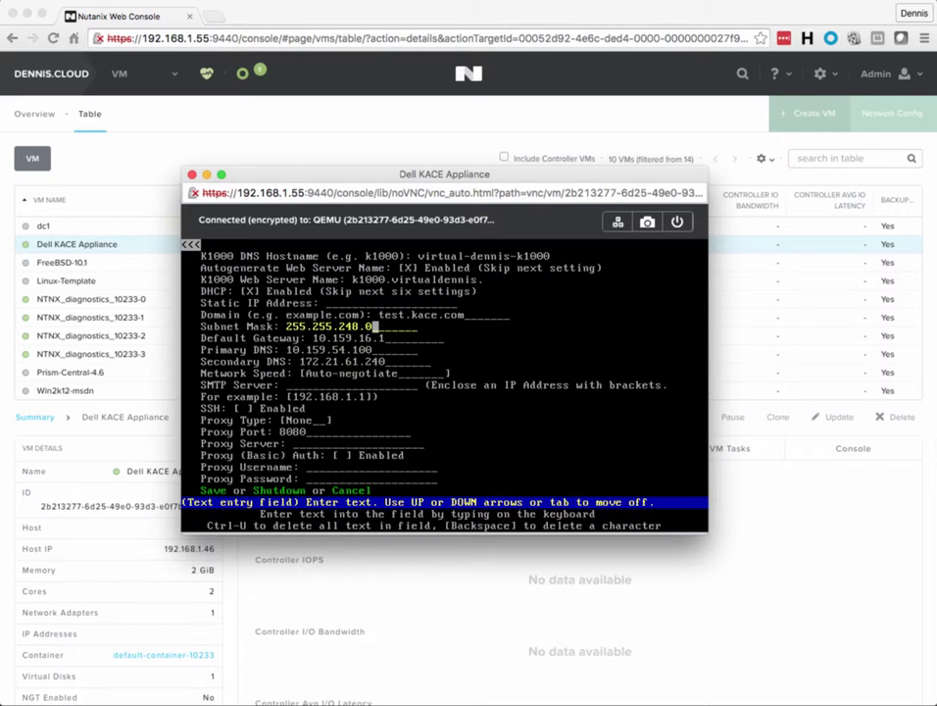
pyautogui.press('BackSpace')
pyautogui.hotkey('ctrl', 'u')
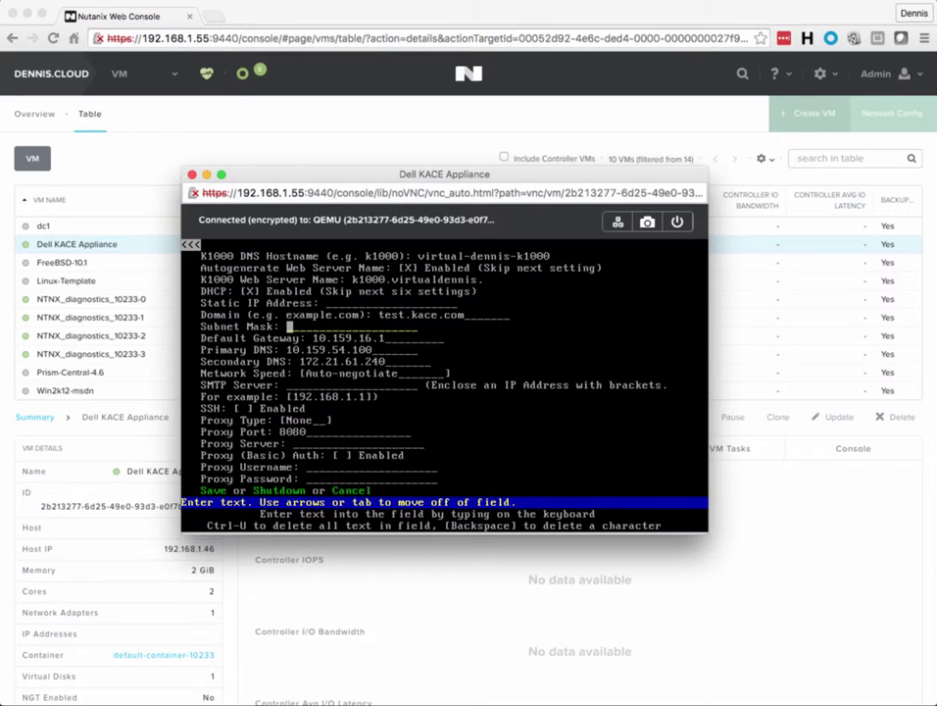
pyautogui.press('Up')
pyautogui.press('BackSpace')
pyautogui.press('BackSpace')
pyautogui.press('BackSpace')
pyautogui.press('BackSpace')
pyautogui.press('BackSpace')
pyautogui.press('BackSpace')
pyautogui.press('BackSpace')
pyautogui.press('BackSpace')
pyautogui.press('BackSpace')
pyautogui.press('BackSpace')
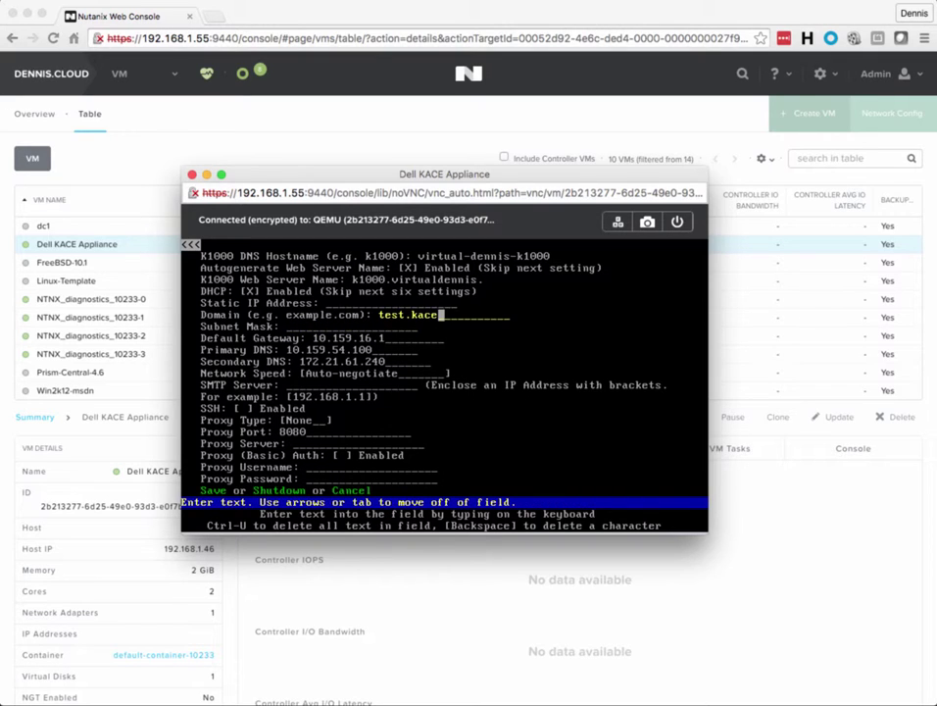
pyautogui.press('BackSpace')
pyautogui.press('BackSpace')
pyautogui.press('BackSpace')
# Remove the preset default gateway address from the network settings form.
pyautogui.press('Down')
pyautogui.press('Down')
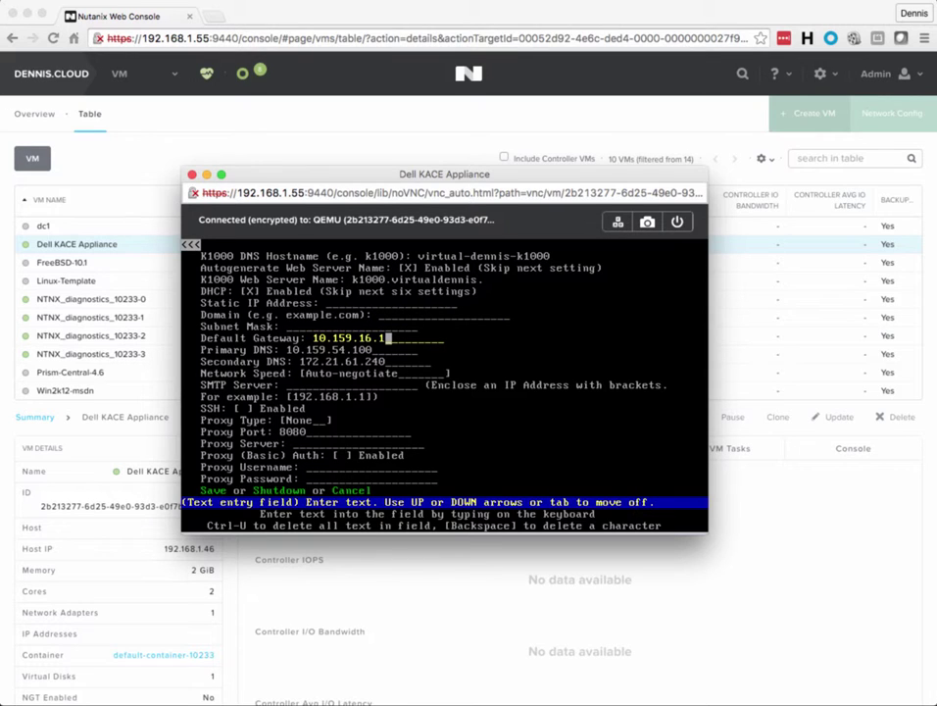
pyautogui.press('BackSpace')
pyautogui.press('BackSpace')
pyautogui.press('BackSpace')
pyautogui.press('BackSpace')
pyautogui.press('BackSpace')
pyautogui.press('BackSpace')
pyautogui.press('BackSpace')
pyautogui.press('BackSpace')
pyautogui.press('BackSpace')
pyautogui.press('BackSpace')
pyautogui.press('BackSpace')
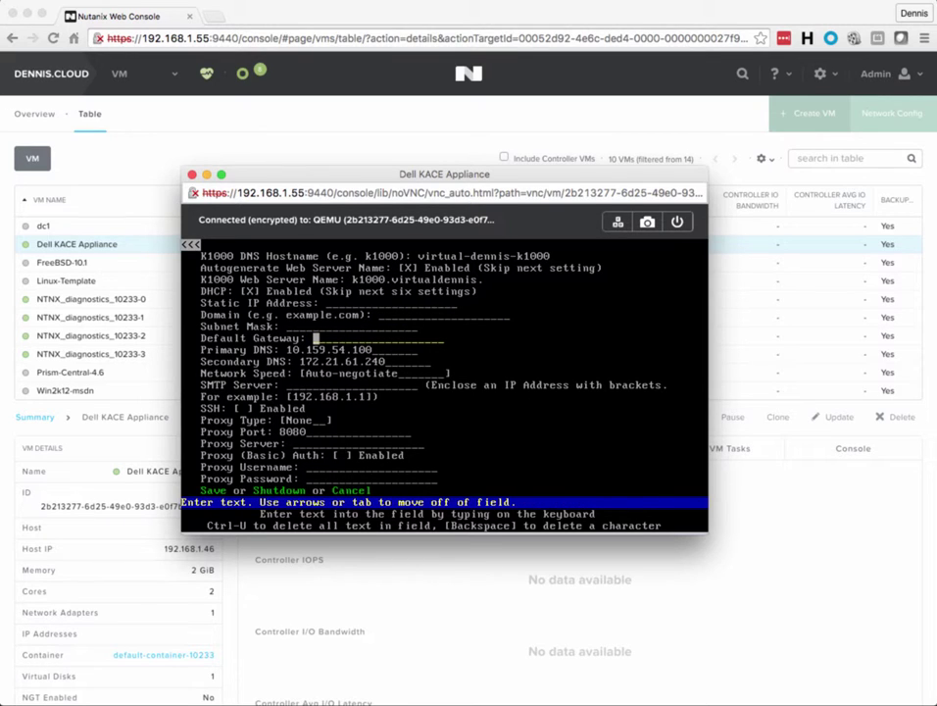
# Delete the preset primary and secondary DNS addresses from the network settings form.
pyautogui.press('Down')
pyautogui.press('BackSpace')
pyautogui.press('BackSpace')
pyautogui.press('BackSpace')
pyautogui.press('BackSpace')
pyautogui.press('BackSpace')
pyautogui.press('BackSpace')
pyautogui.press('BackSpace')
pyautogui.press('BackSpace')
pyautogui.press('BackSpace')
pyautogui.press('BackSpace')
pyautogui.press('BackSpace')
pyautogui.press('BackSpace')
pyautogui.press('BackSpace')
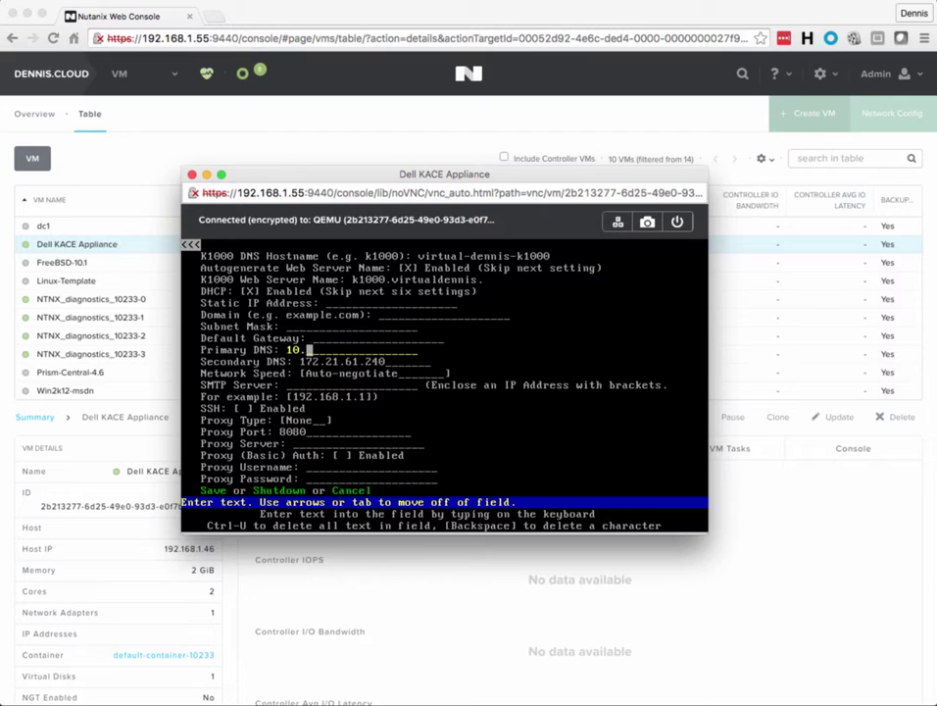
pyautogui.press('Down')
pyautogui.press('BackSpace')
pyautogui.press('BackSpace')
pyautogui.press('BackSpace')
pyautogui.press('BackSpace')
pyautogui.press('BackSpace')
pyautogui.press('BackSpace')
pyautogui.press('BackSpace')
pyautogui.press('BackSpace')
pyautogui.press('BackSpace')
pyautogui.press('BackSpace')
pyautogui.press('BackSpace')
pyautogui.press('BackSpace')
pyautogui.press('BackSpace')
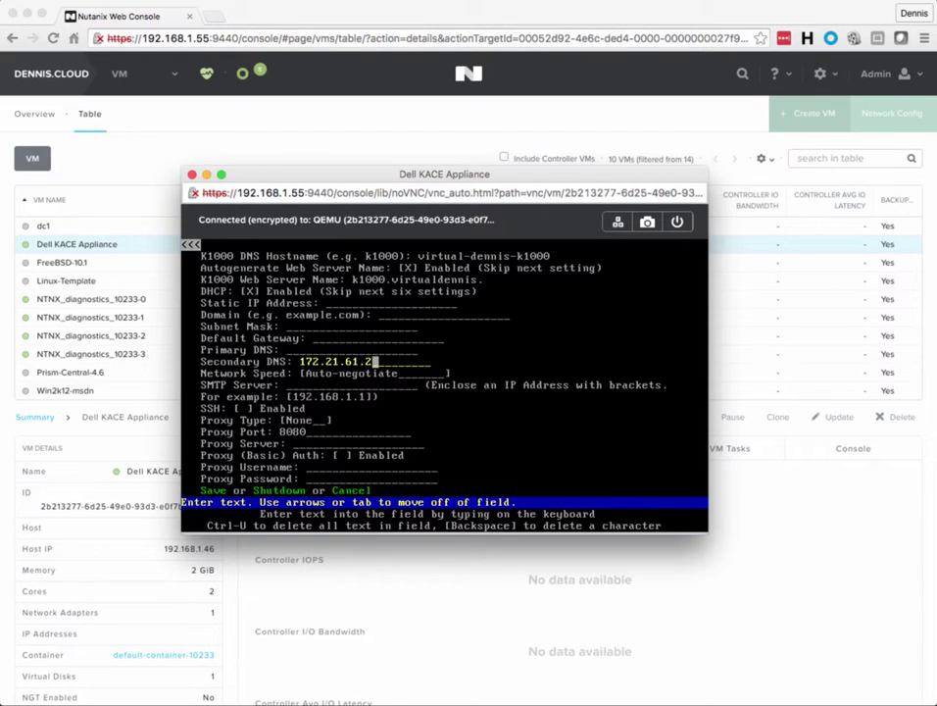
# Save the appliance network settings without changing the network speed, SMTP, SSH or proxy options.
pyautogui.press('Down')
pyautogui.press('Down')
pyautogui.press('Down')
pyautogui.press('Down')
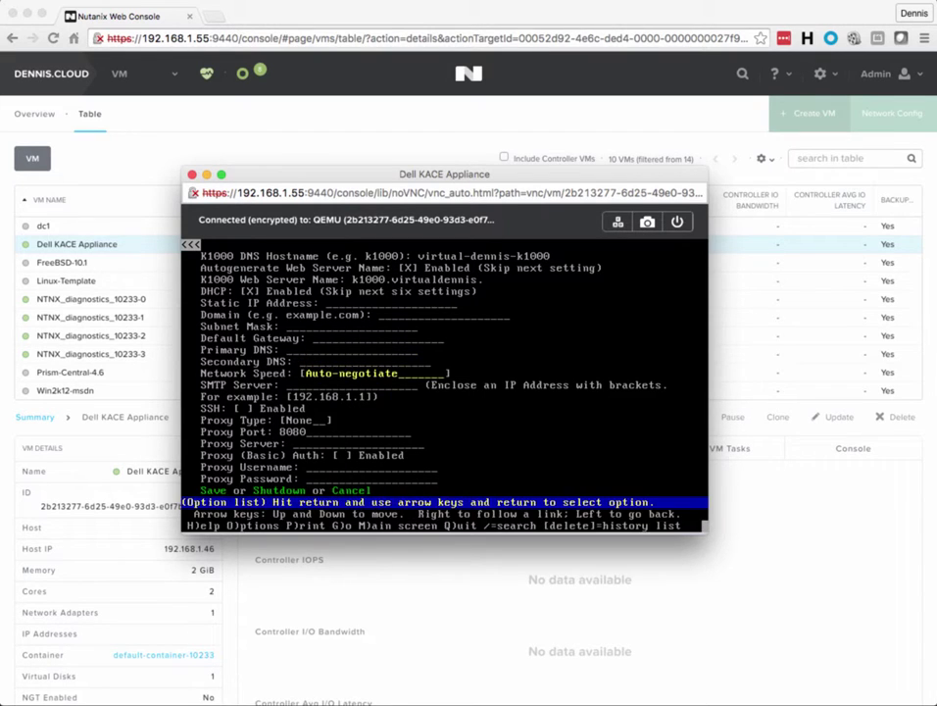
pyautogui.press('Down')
pyautogui.press('Down')
pyautogui.press('Down')
pyautogui.press('Down')
pyautogui.press('Down')
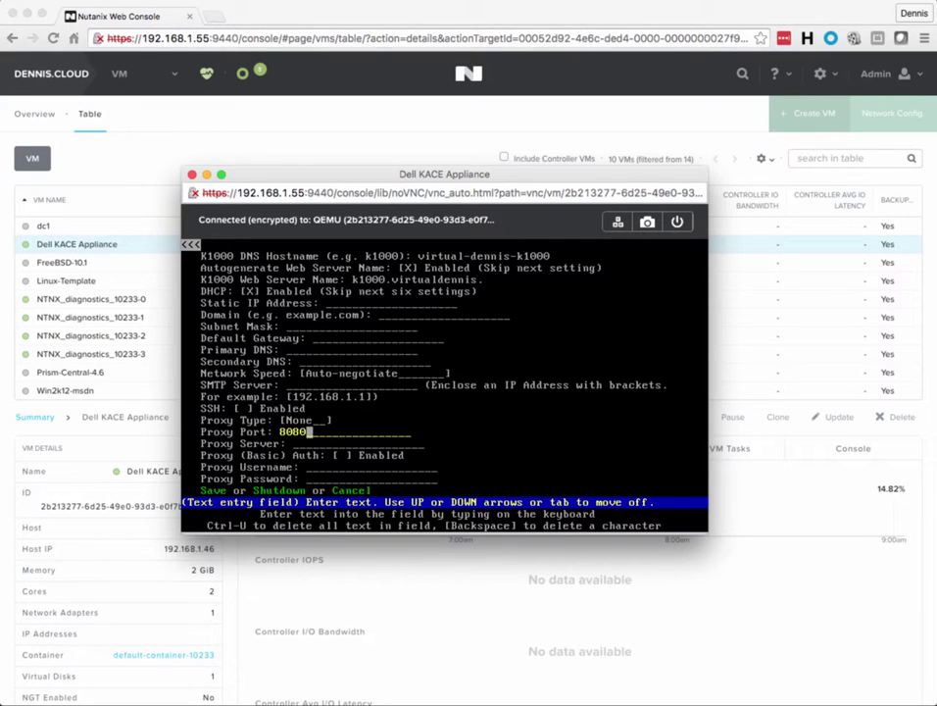
pyautogui.press('Down')
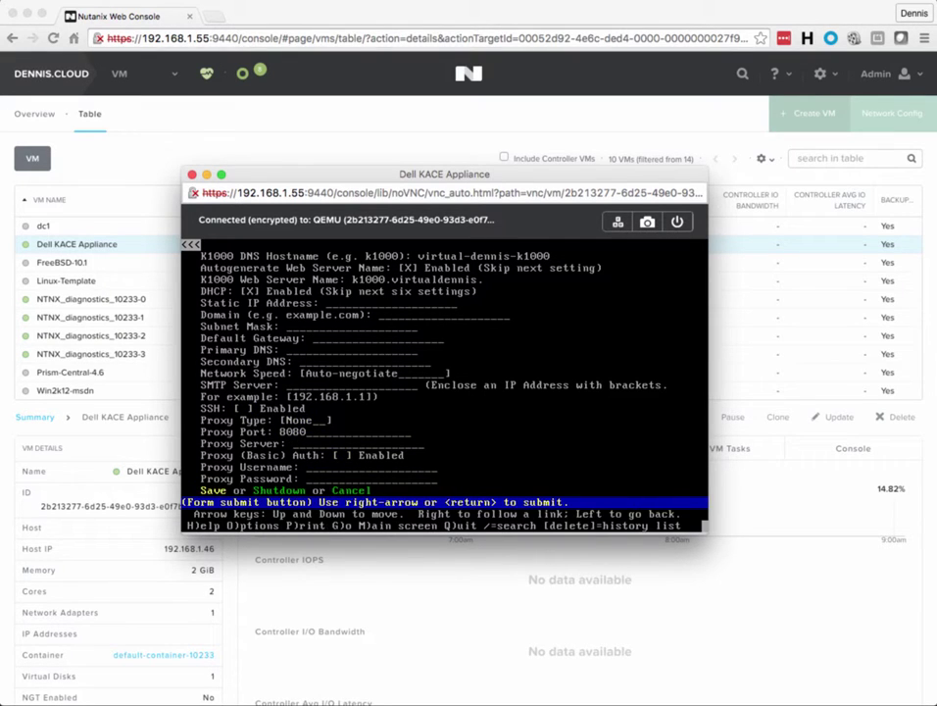
pyautogui.press('Return')
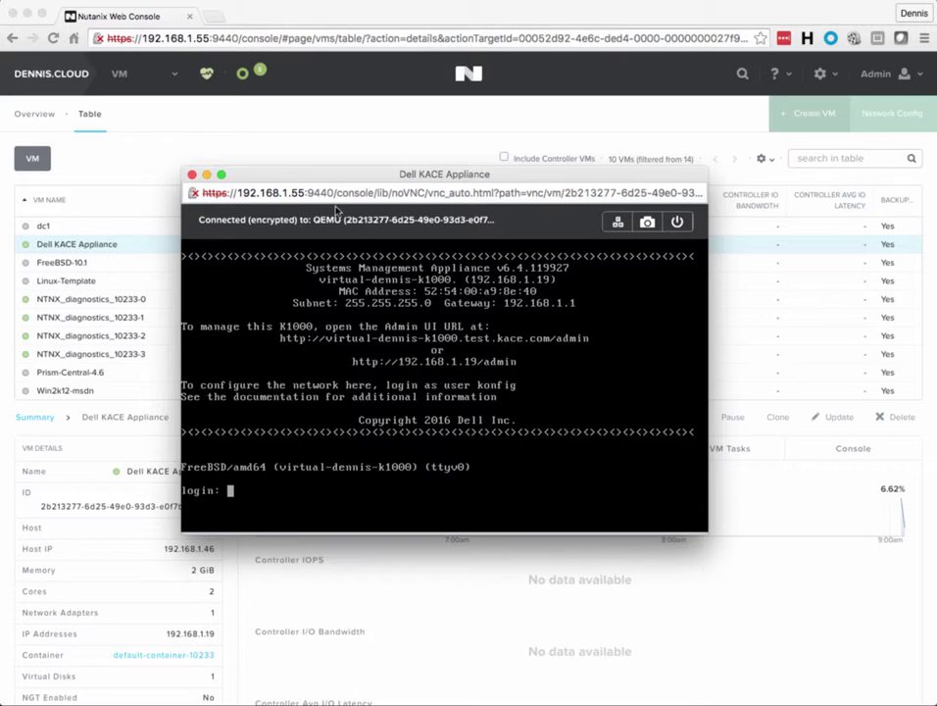
# Close the appliance console window and open 192.168.1.19/admin in a new browser tab.
pyautogui.click(193, 175)
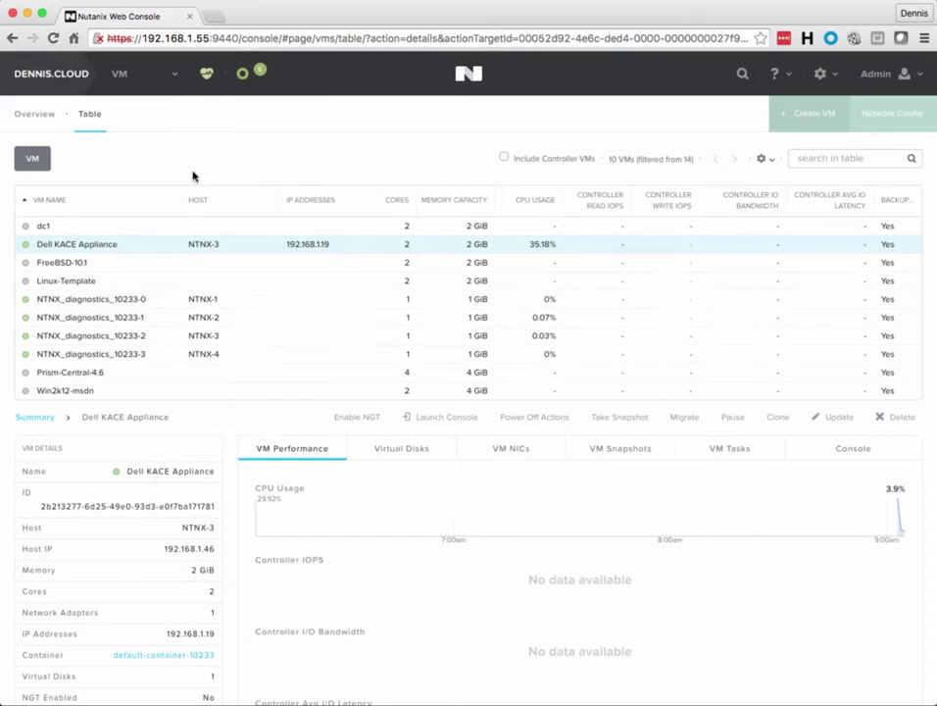
pyautogui.click(216, 16)
pyautogui.write('1921')
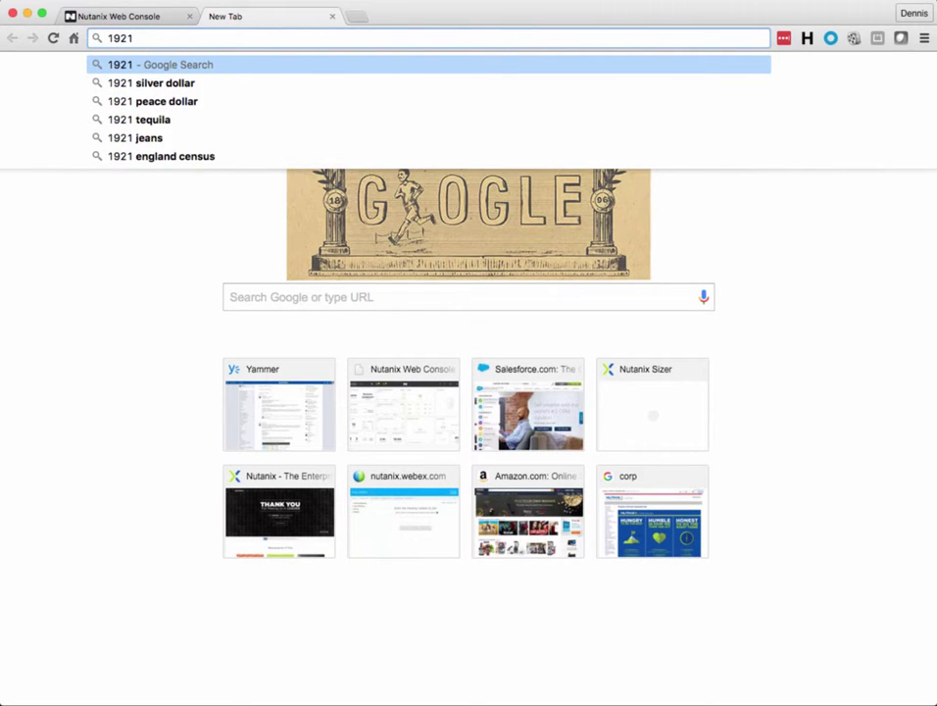
pyautogui.press('BackSpace')
pyautogui.write('.168.')
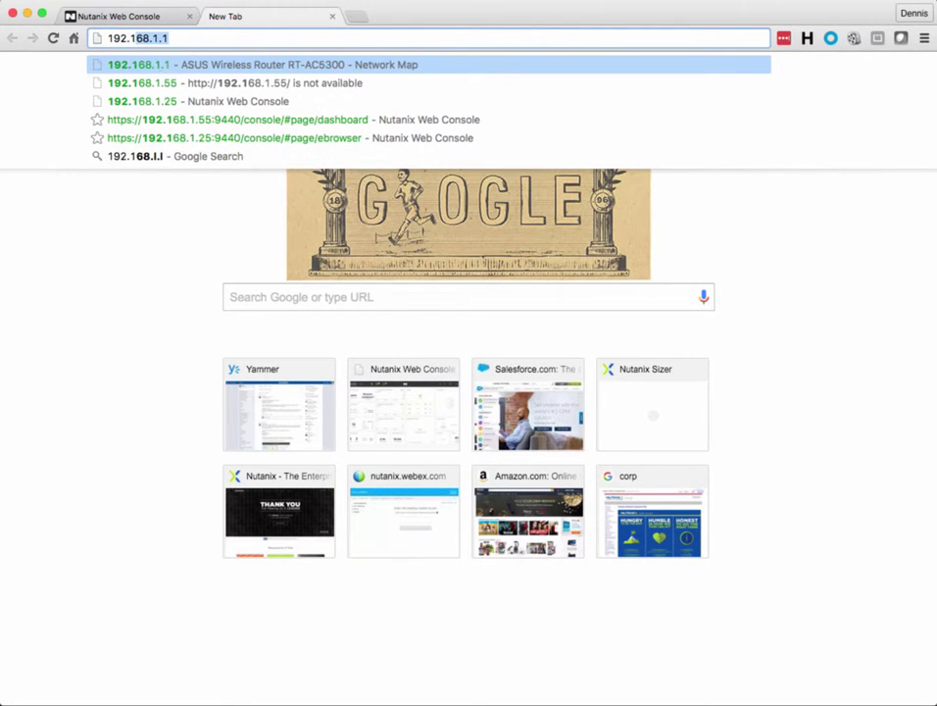
pyautogui.write('1.19')
pyautogui.press('Return')
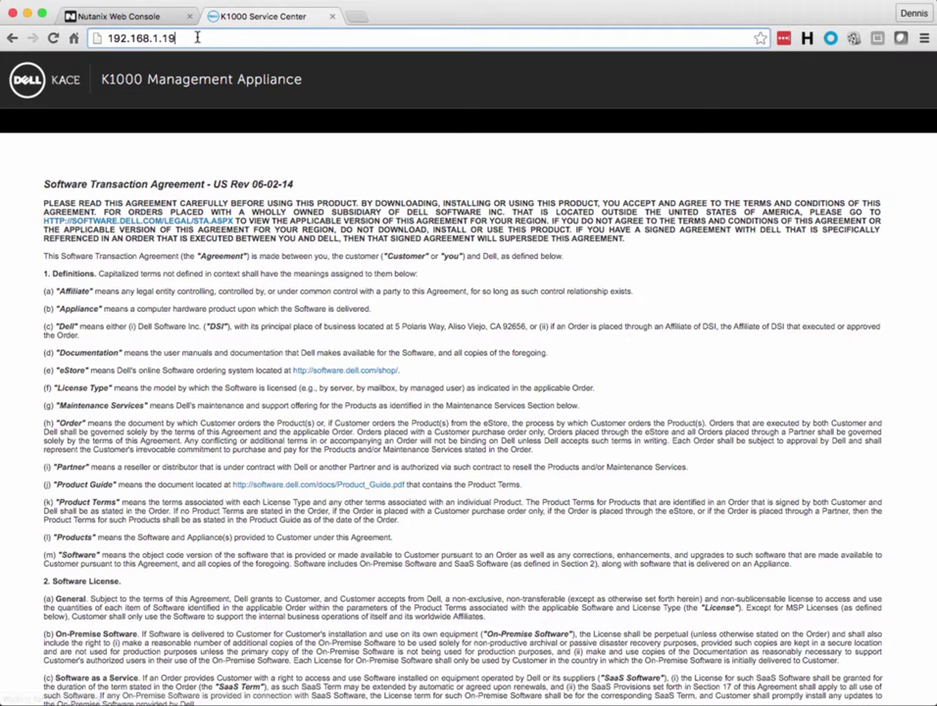
pyautogui.write('/admin')
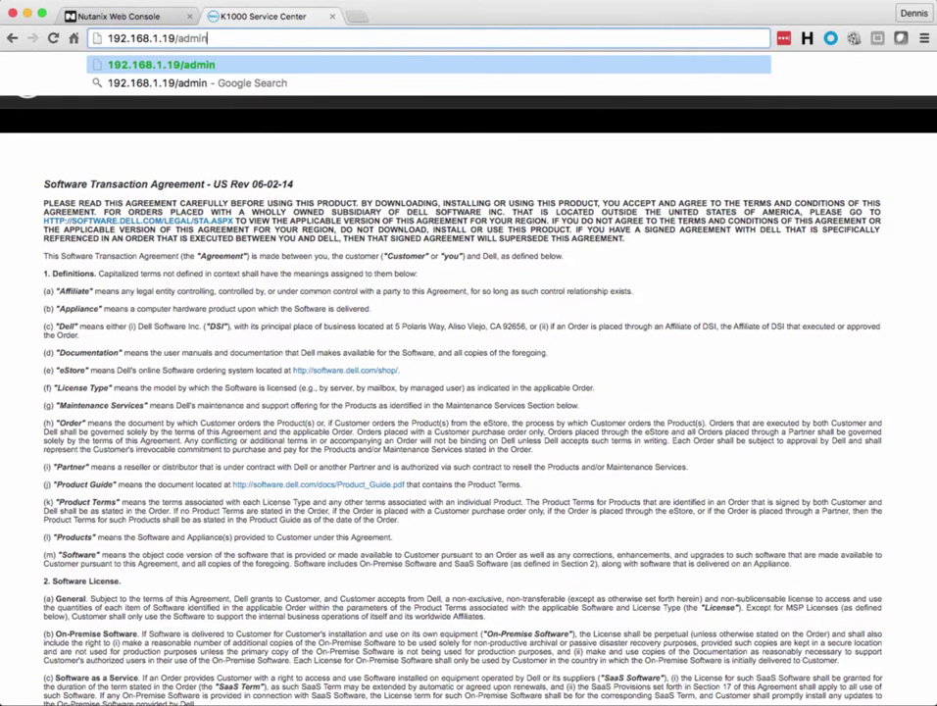
pyautogui.press('Return')
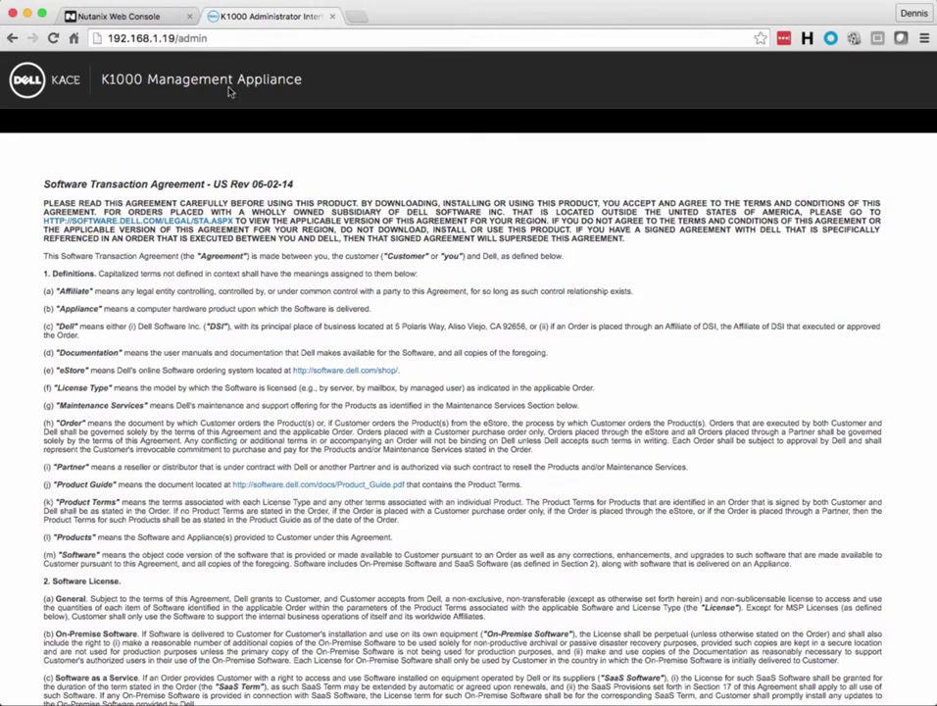
# Go to the end of the Software Transaction Agreement and accept it.
pyautogui.scroll(-20, 248, 270)
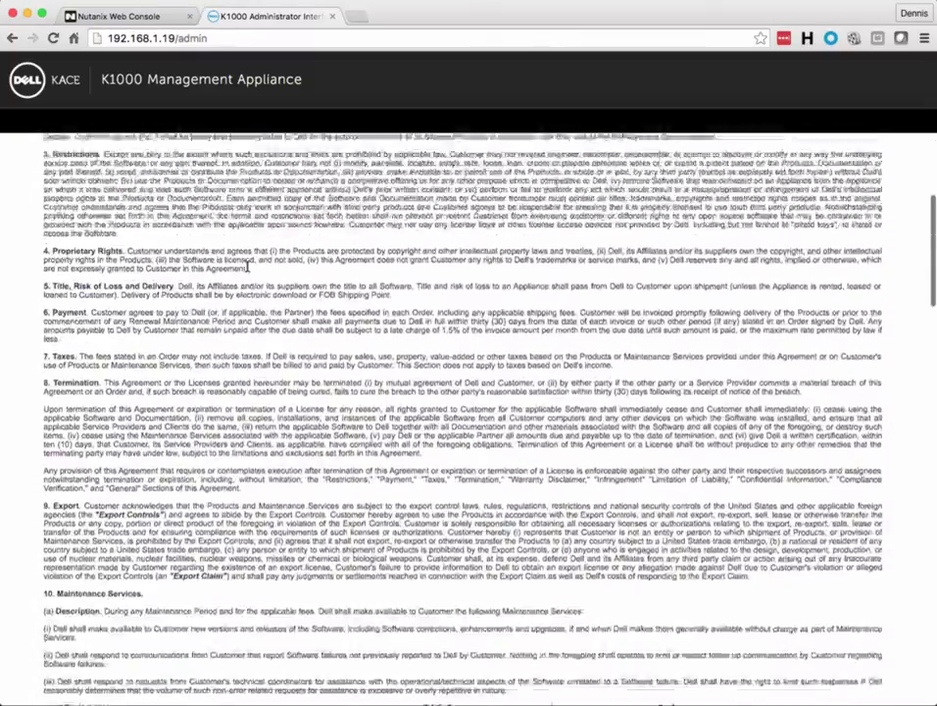
pyautogui.scroll(-20, 245, 269)
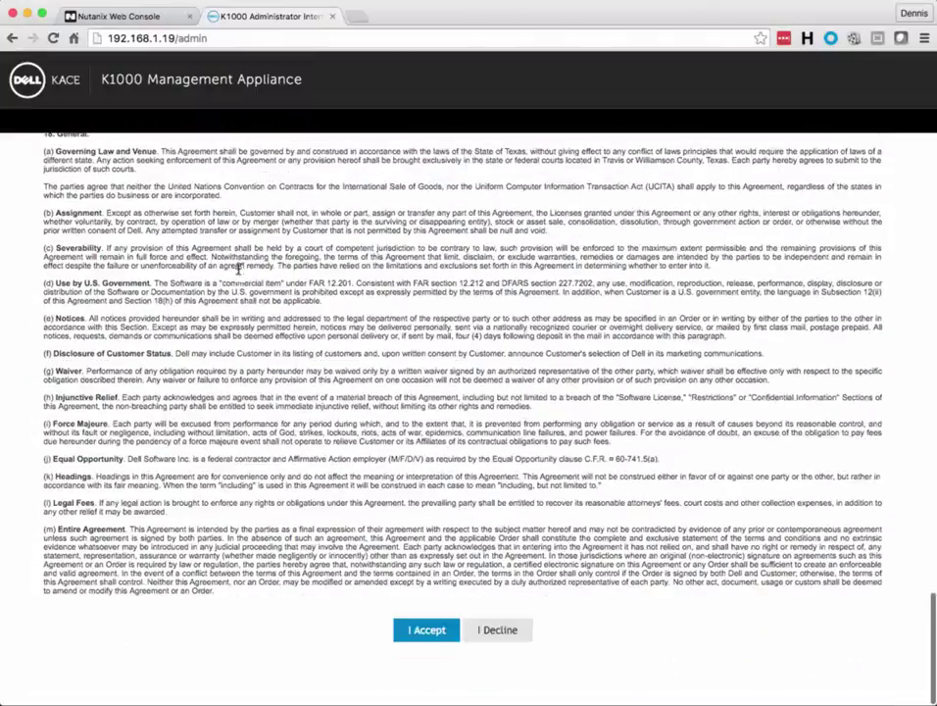
pyautogui.click(434, 632)
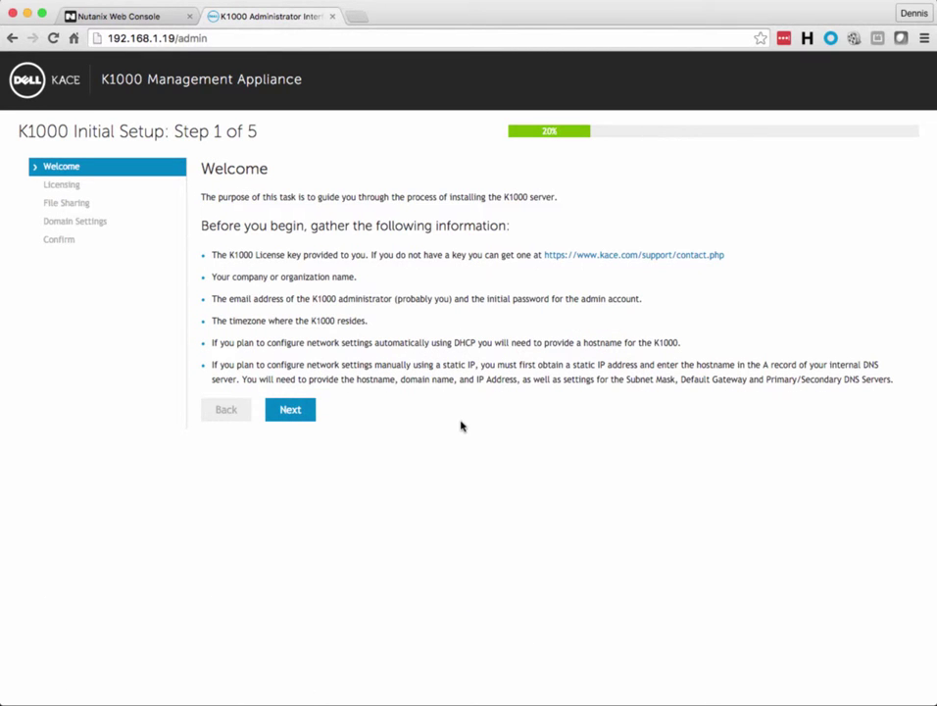
# Advance past the Welcome page of the initial setup and try to continue with the licensing and administrator fields left blank.
pyautogui.click(290, 410)
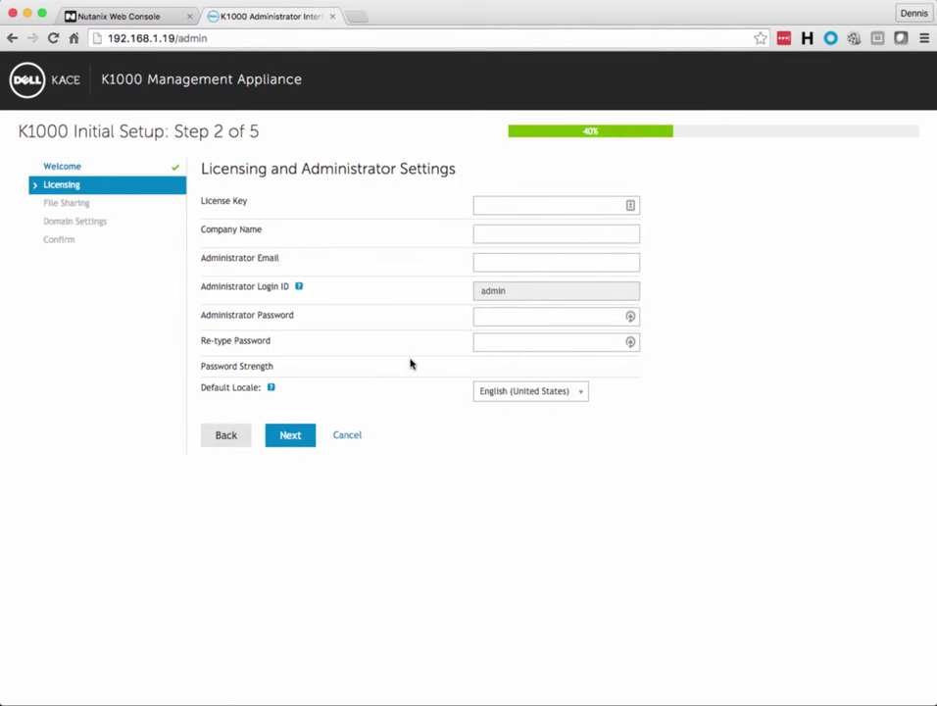
pyautogui.click(299, 435)
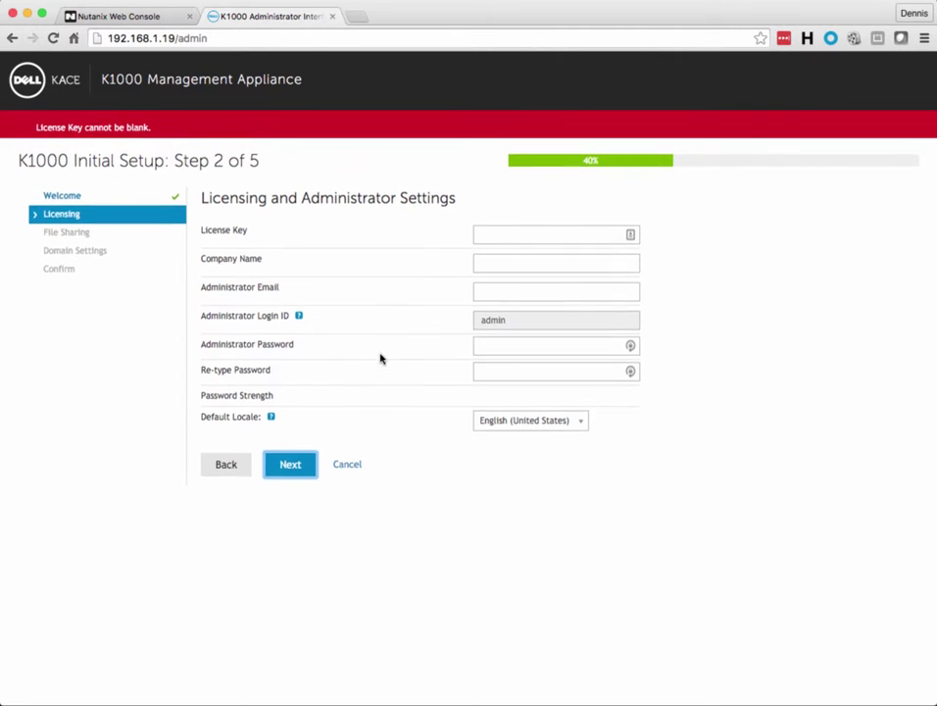
pyautogui.click(483, 314)
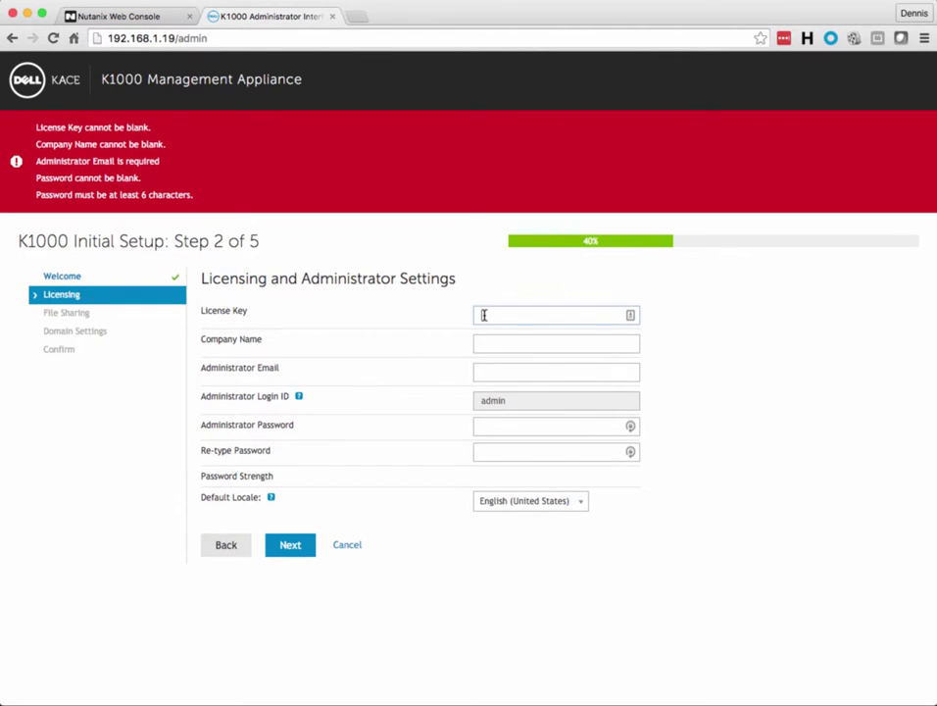